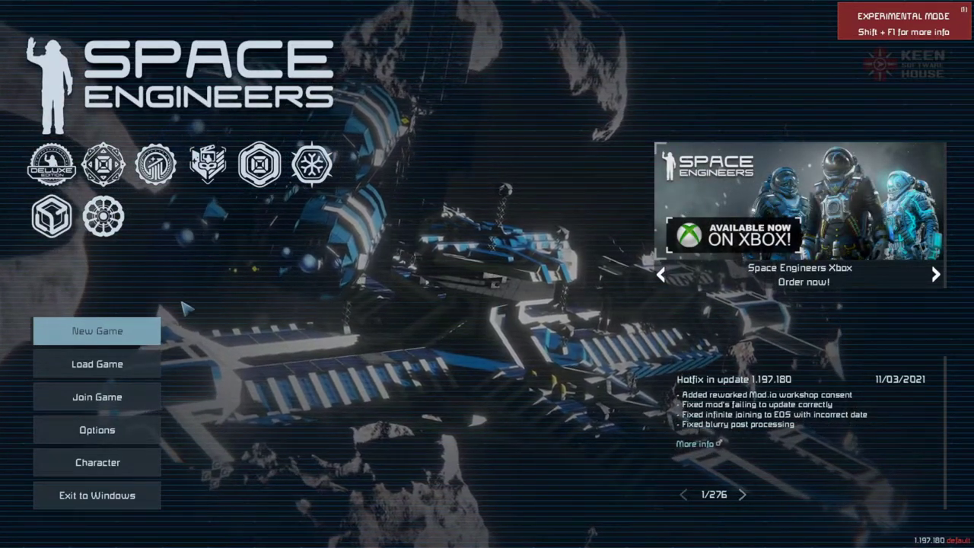
- Open the New Game window and browse its list of built-in scenarios
key("Return")
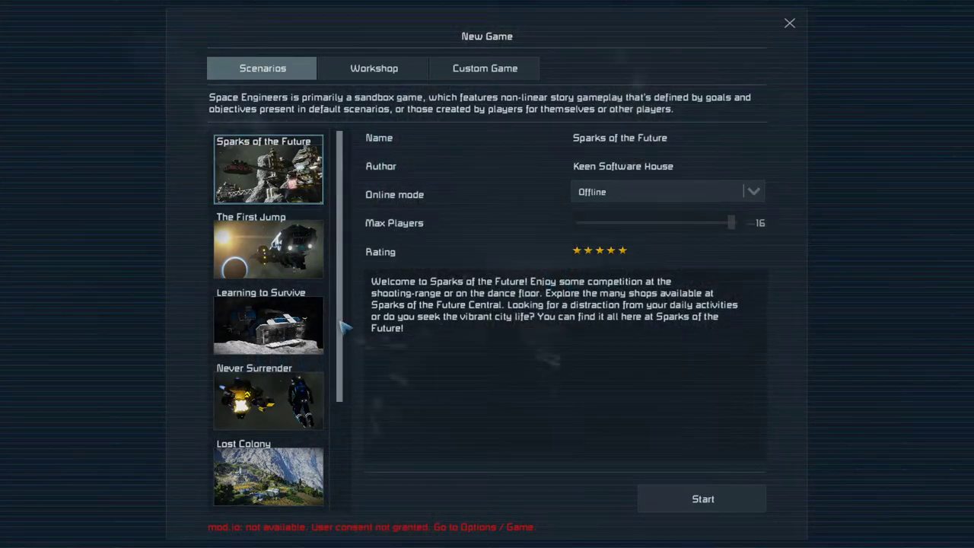
left_click_drag(342, 324, 342, 388)
scroll(342, 388, "up", 3)
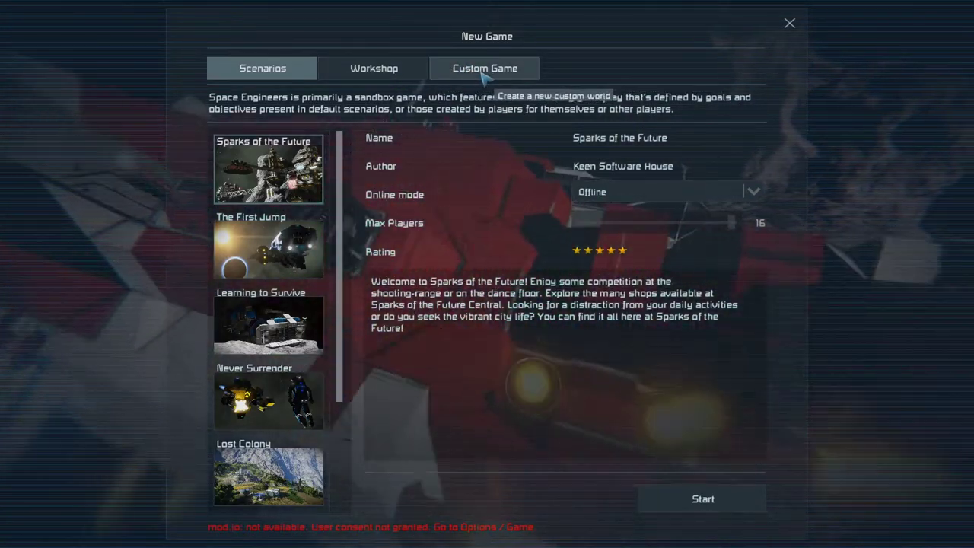
- Switch to Custom Game and preview Empty World as the starting world
left_click(484, 74)
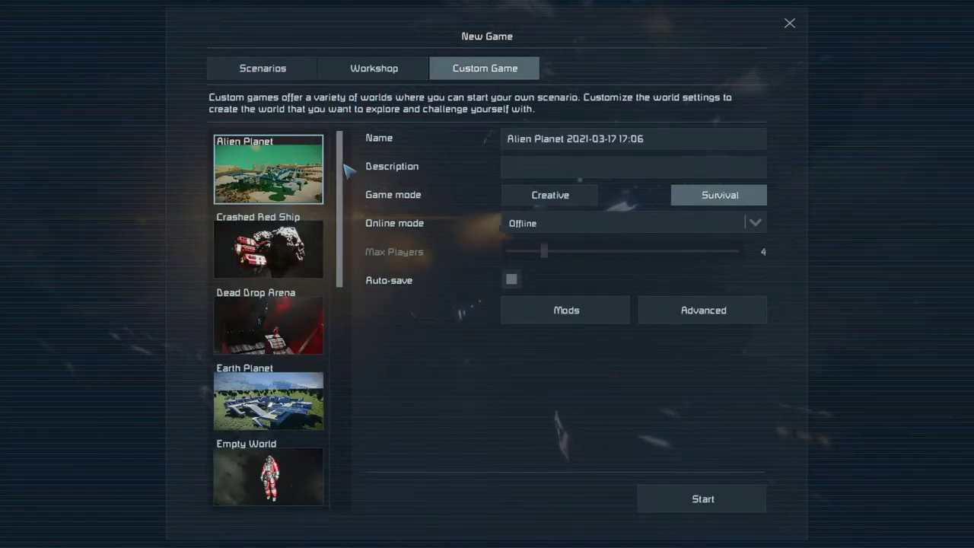
left_click_drag(342, 156, 342, 266)
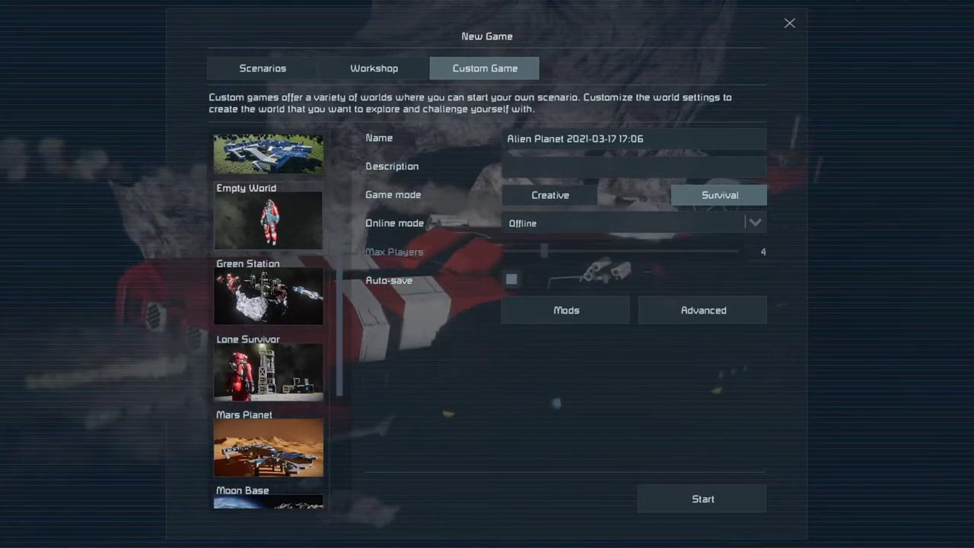
left_click(248, 221)
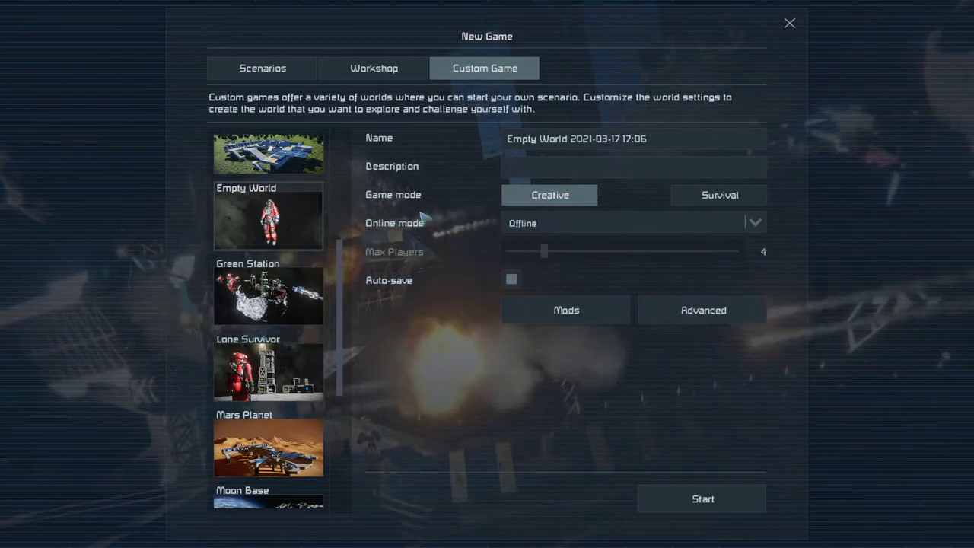
scroll(335, 266, "up", 2)
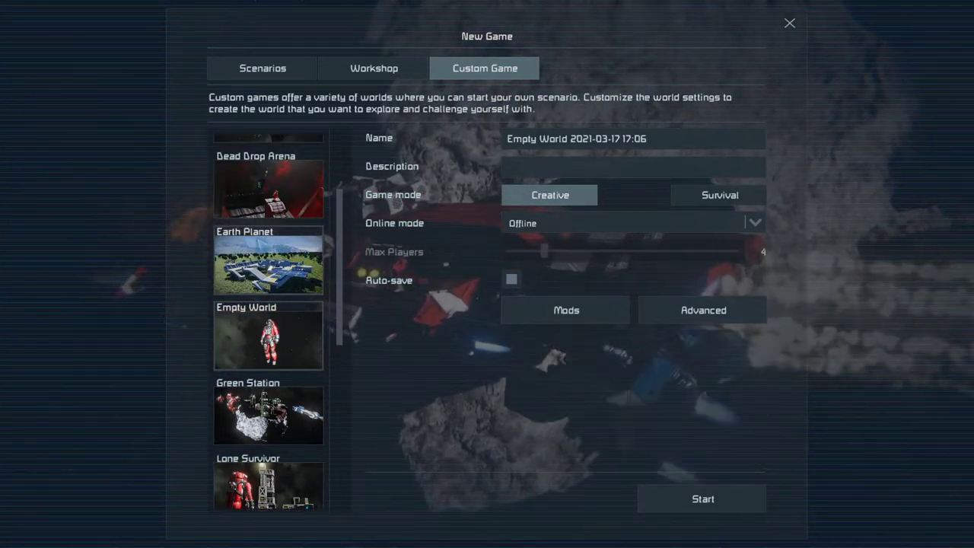
scroll(333, 263, "up", 2)
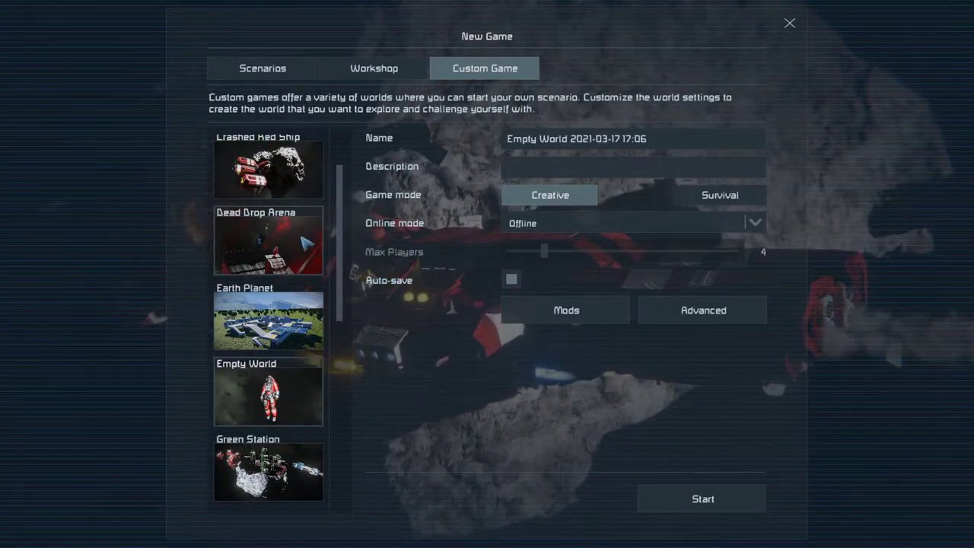
scroll(312, 240, "down", 2)
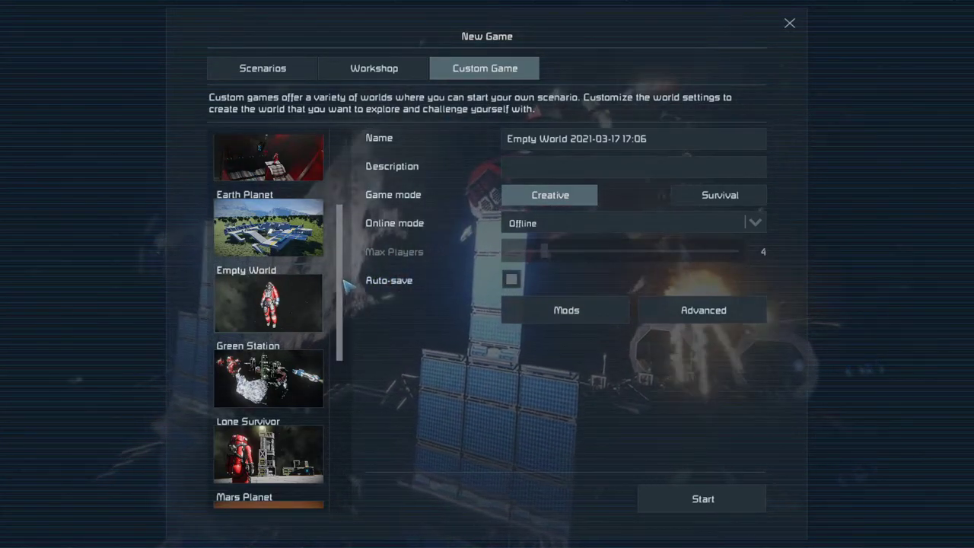
scroll(343, 283, "down", 2)
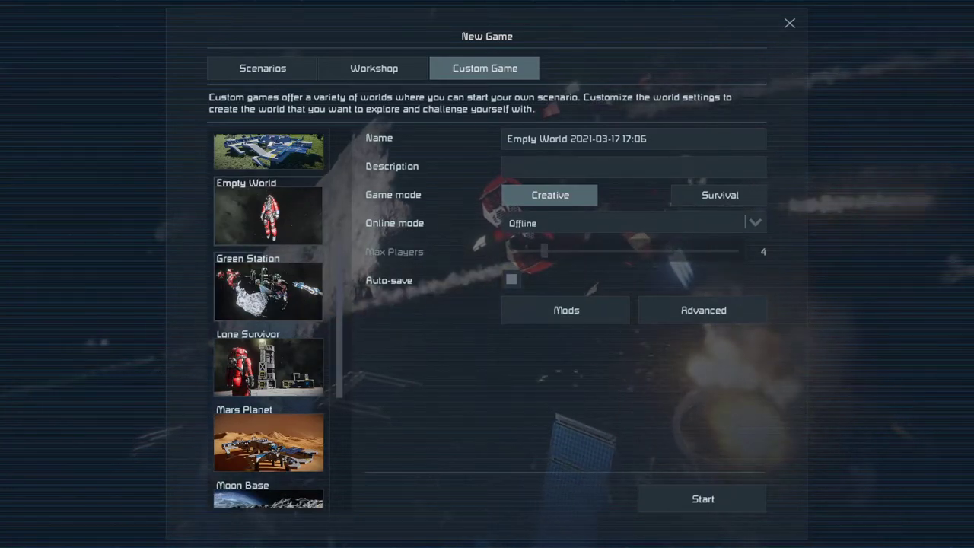
- Preview Green Station and Lone Survivor, then choose Earth Planet in Survival mode
left_click(268, 287)
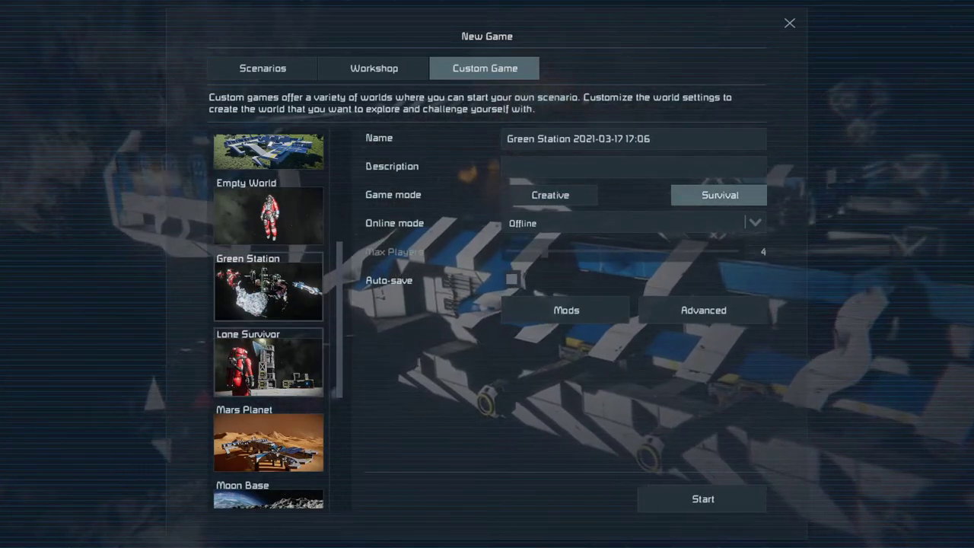
left_click(268, 363)
scroll(267, 319, "up", 3)
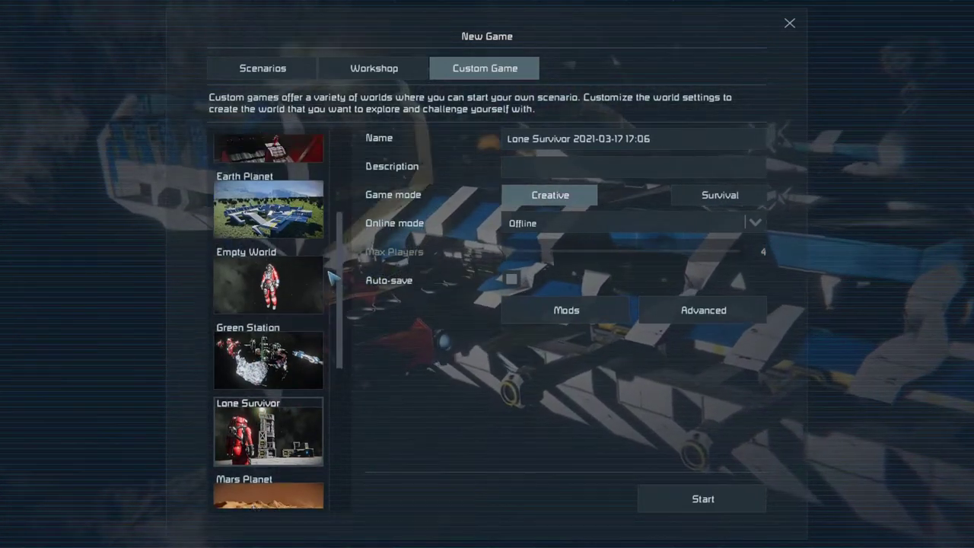
left_click(310, 209)
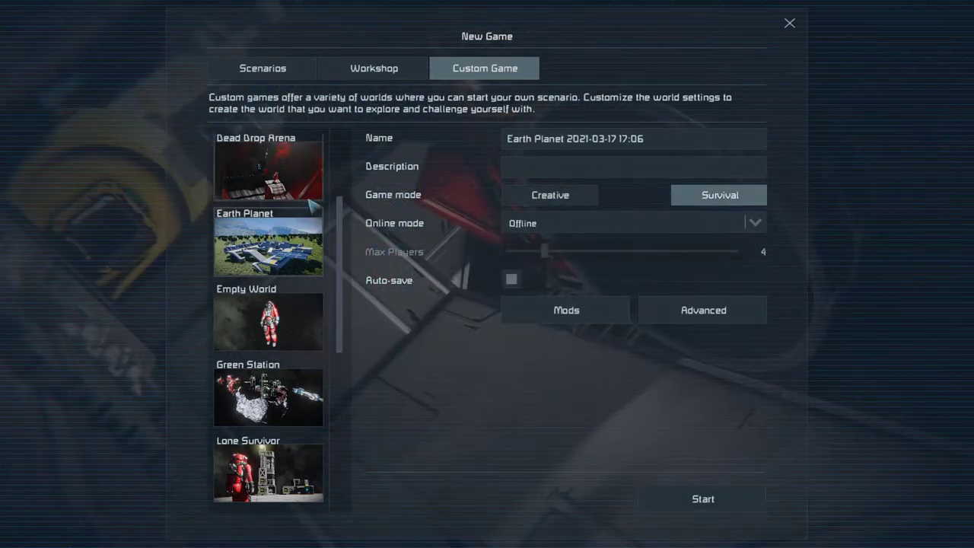
scroll(315, 203, "up", 3)
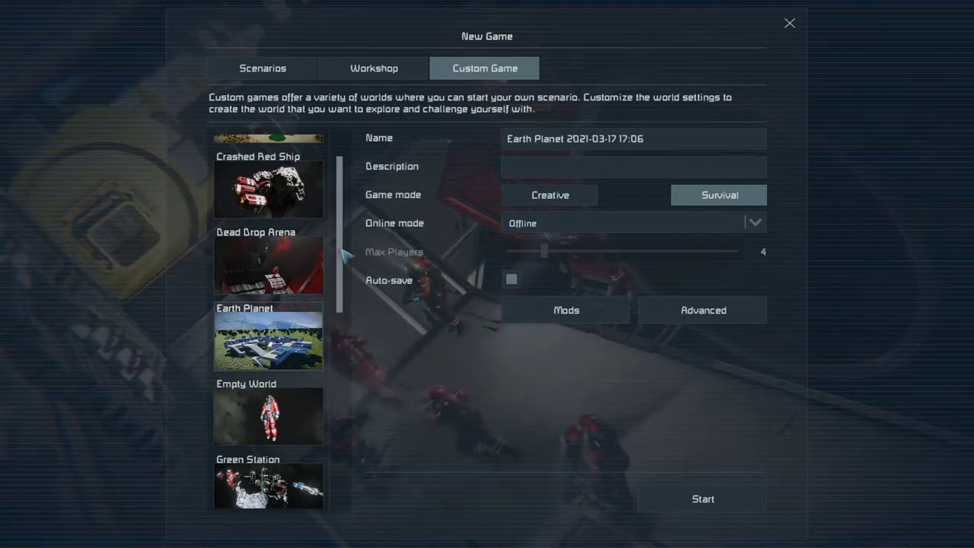
left_click_drag(345, 258, 340, 454)
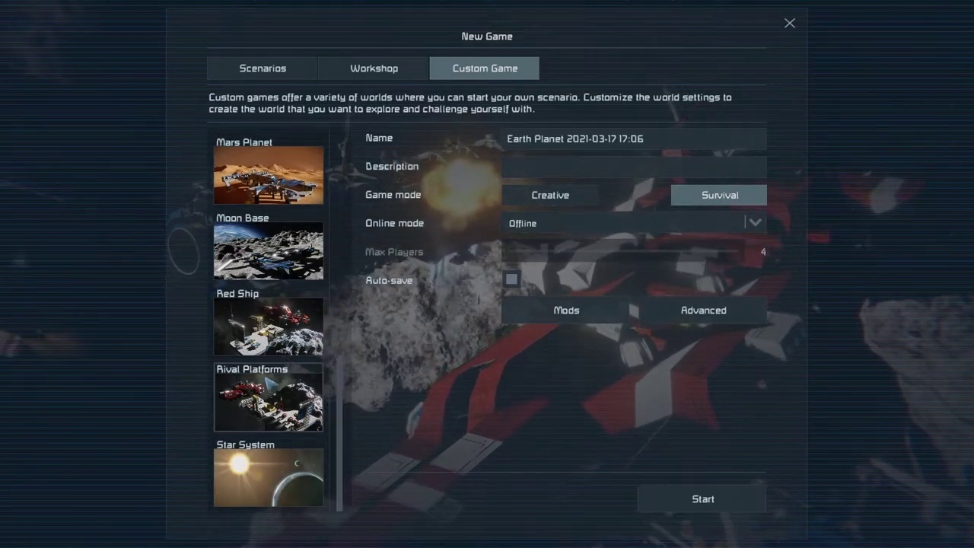
- Pick the Star System world from the bottom of the custom world list
left_click(228, 467)
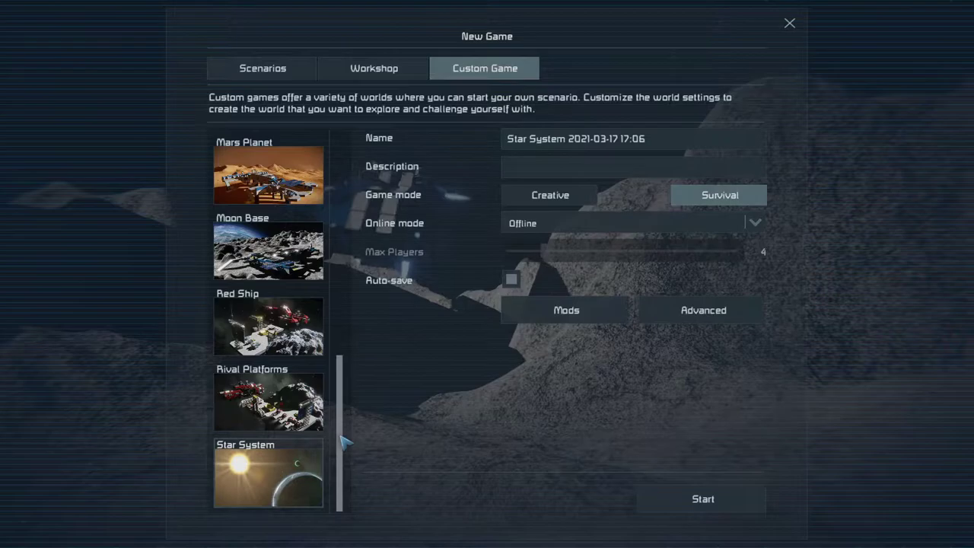
- Close New Game, check the Join Game server browser, and return to the main menu
left_click(789, 22)
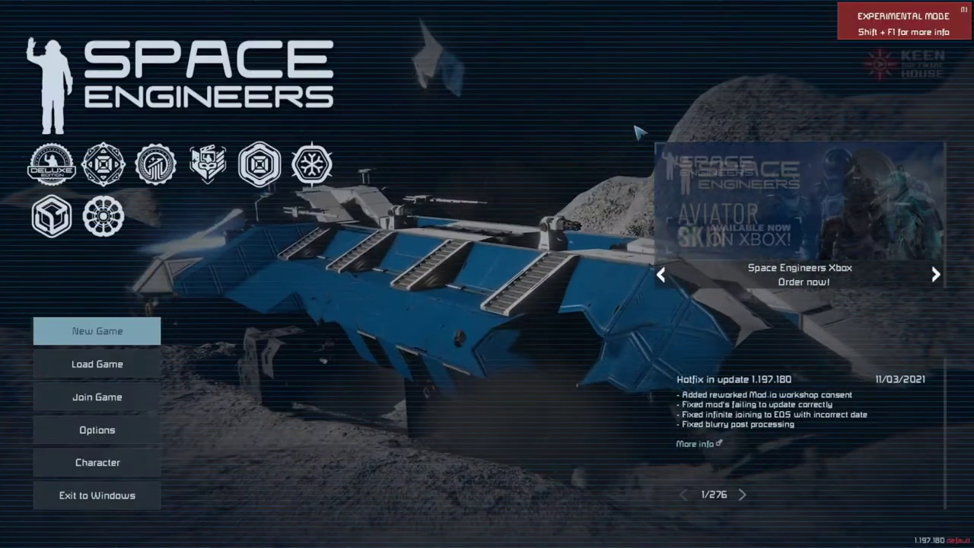
left_click(101, 408)
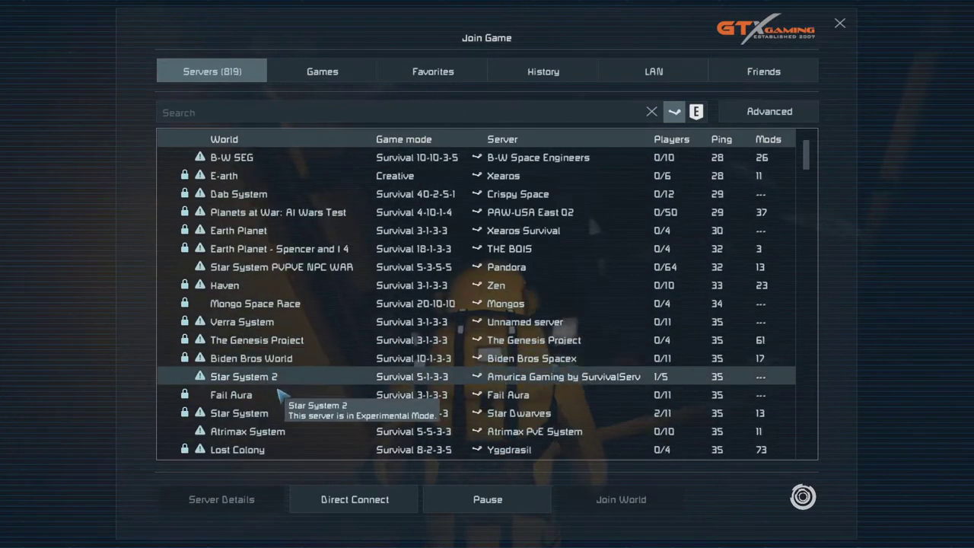
left_click(845, 22)
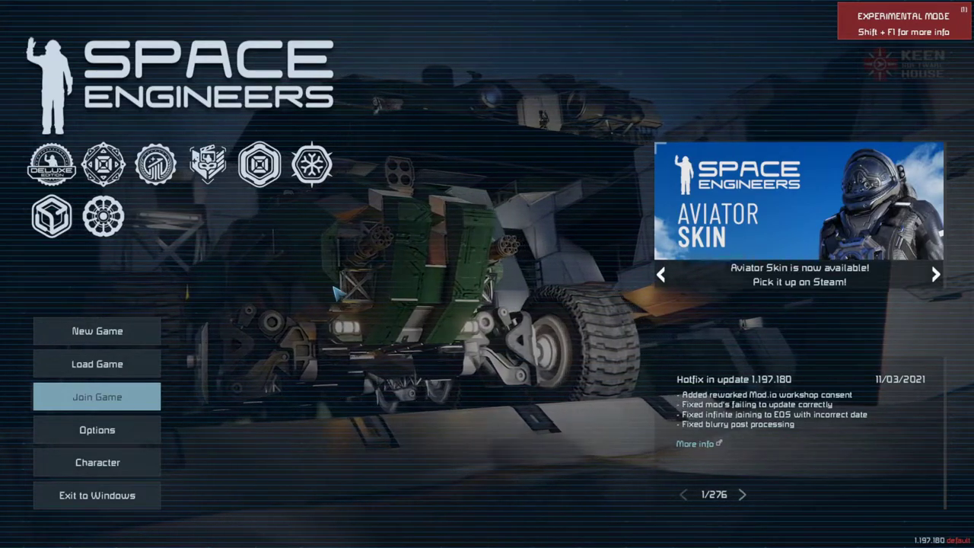
- Reopen New Game's Custom Game tab and select the Star System world again
left_click(93, 335)
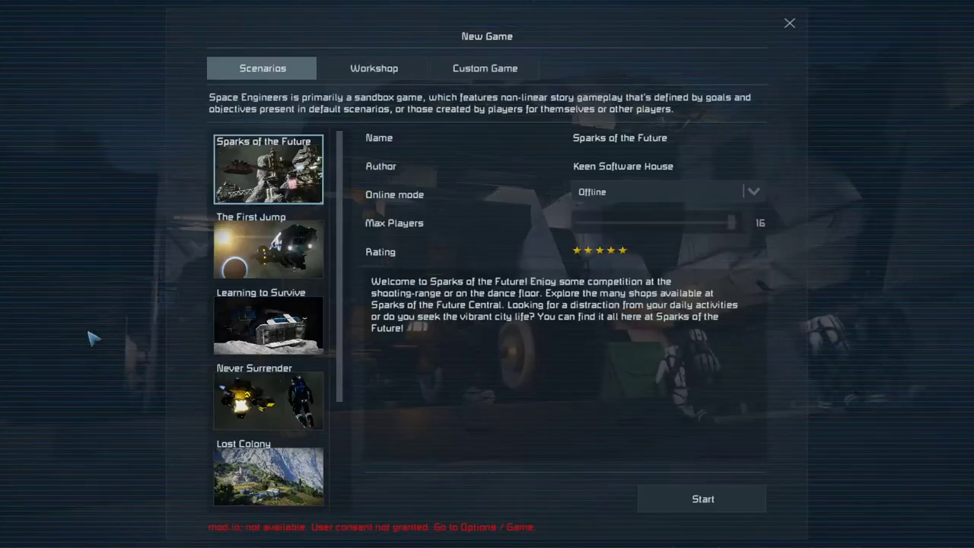
left_click(483, 70)
scroll(320, 314, "down", 7)
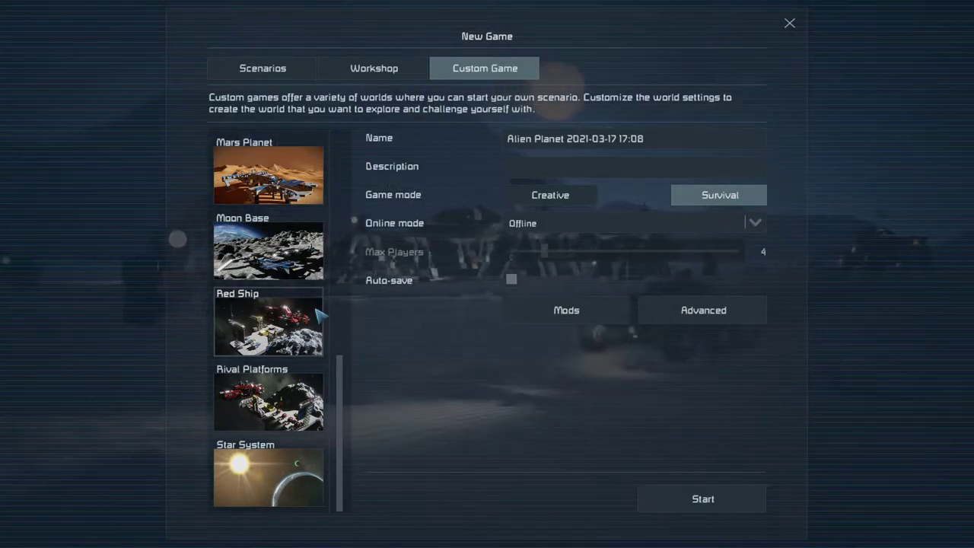
left_click(283, 474)
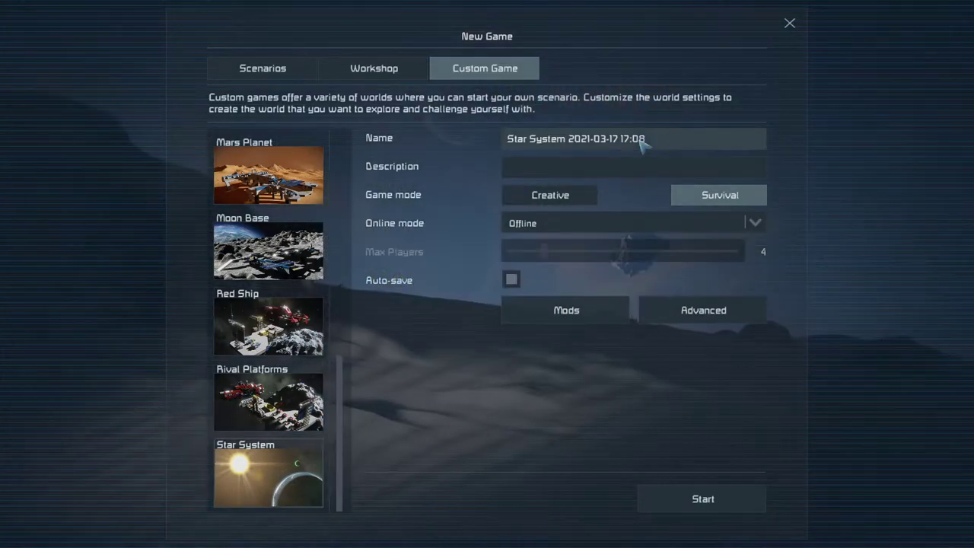
- Rename the world to 'Getting Started: Pertam' and set the game mode to Survival
left_click(658, 138)
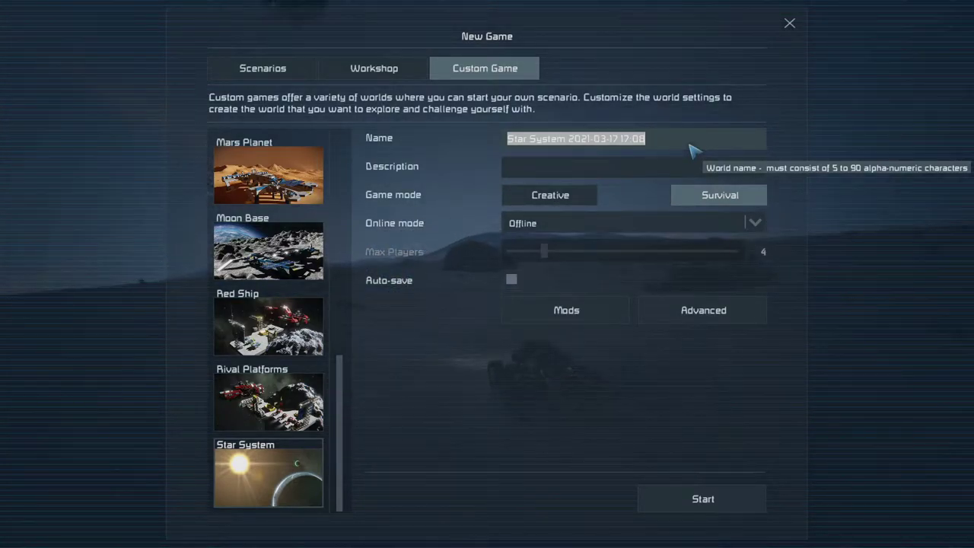
key("BackSpace")
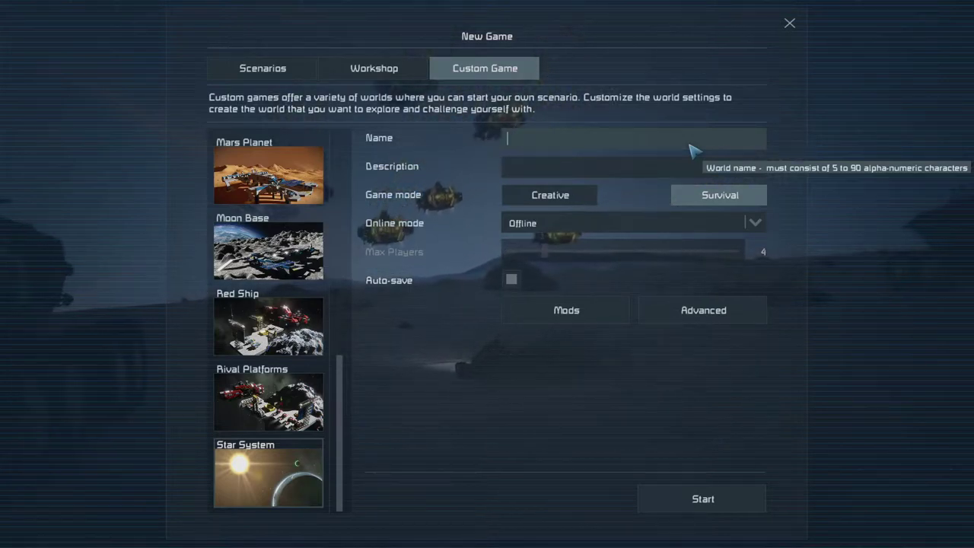
type("Gett")
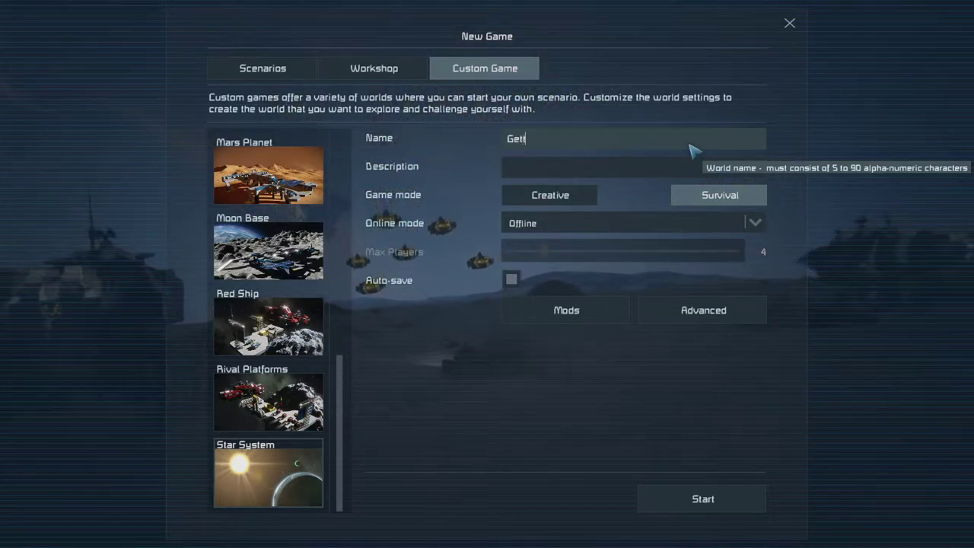
type("ing Start")
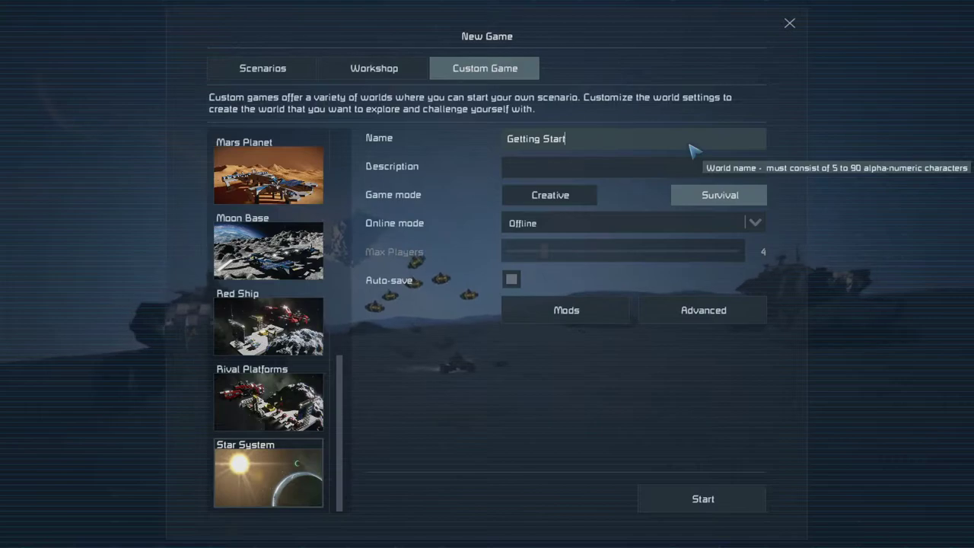
type("ed: Pertam")
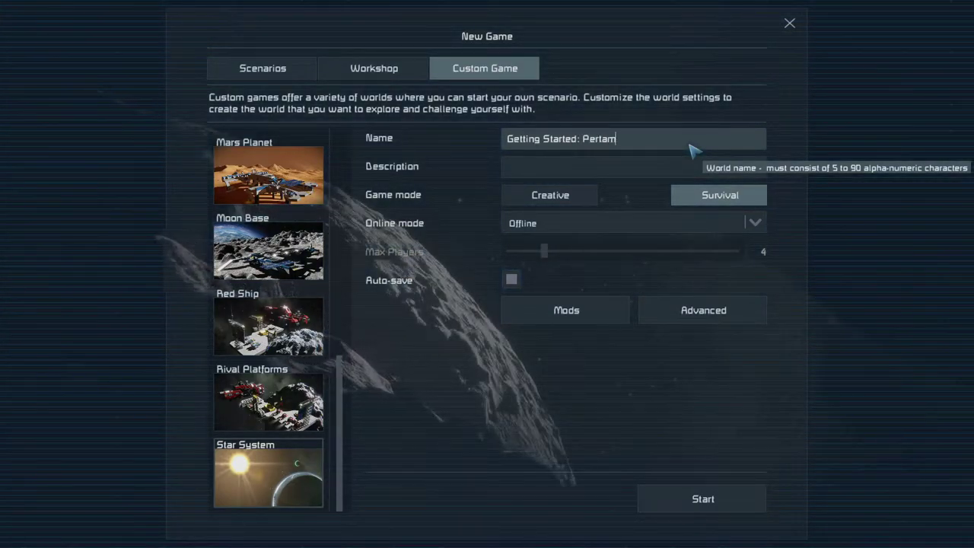
left_click(692, 149)
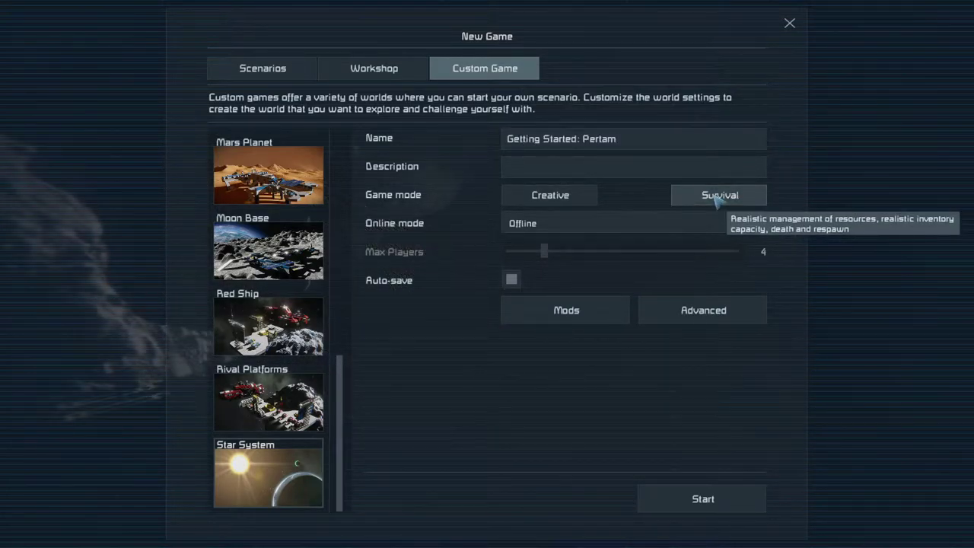
left_click(739, 198)
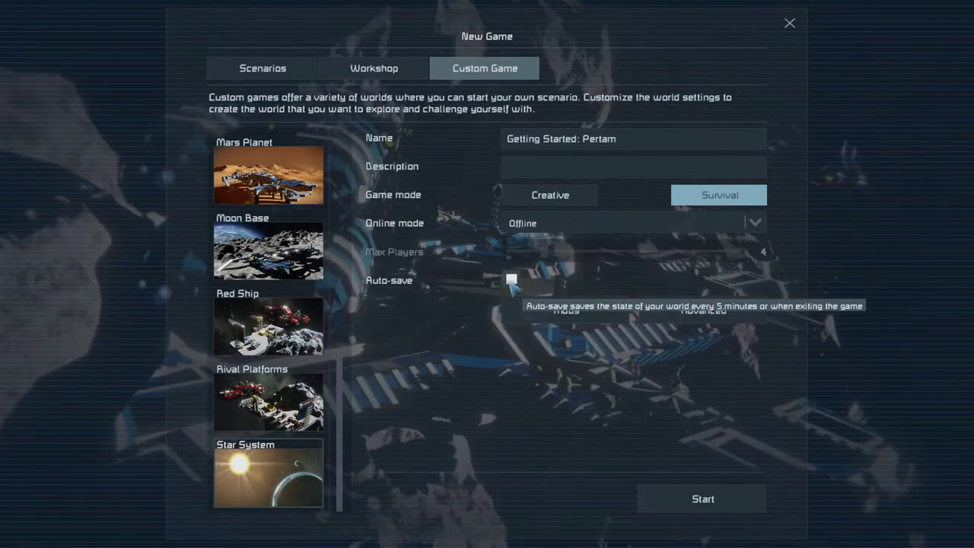
- Activate Modular Encounters Spawner, Reavers: Terror of the Verse and Air Traffic in the mod list
left_click(563, 311)
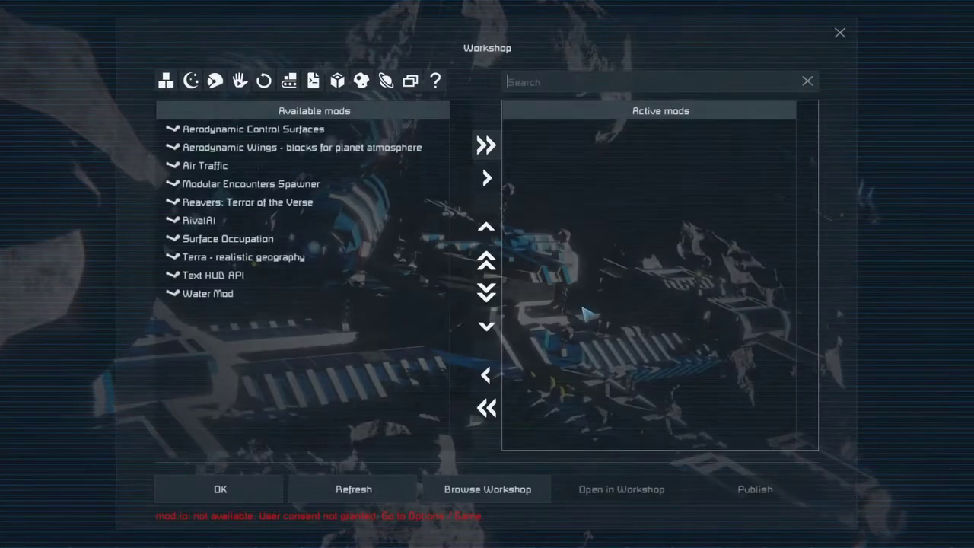
left_click(295, 187)
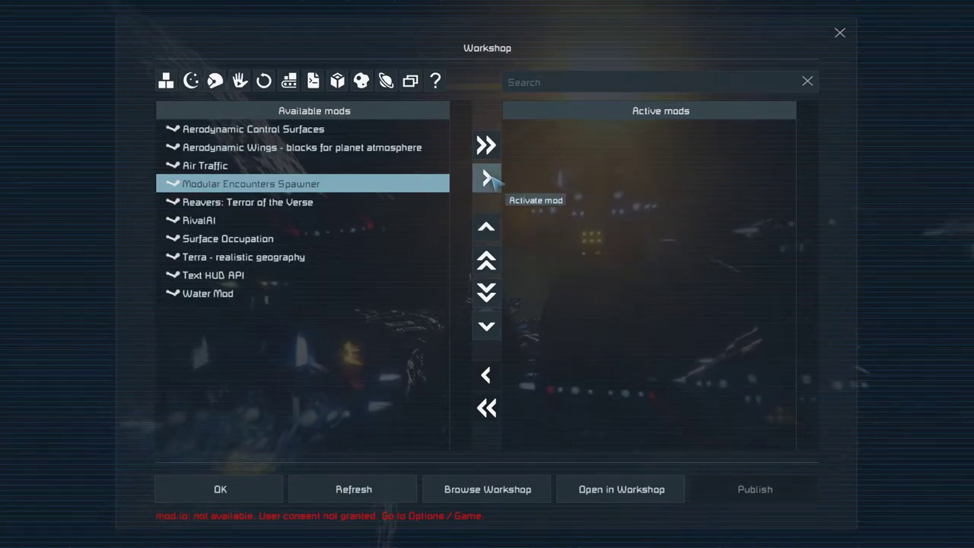
left_click(488, 178)
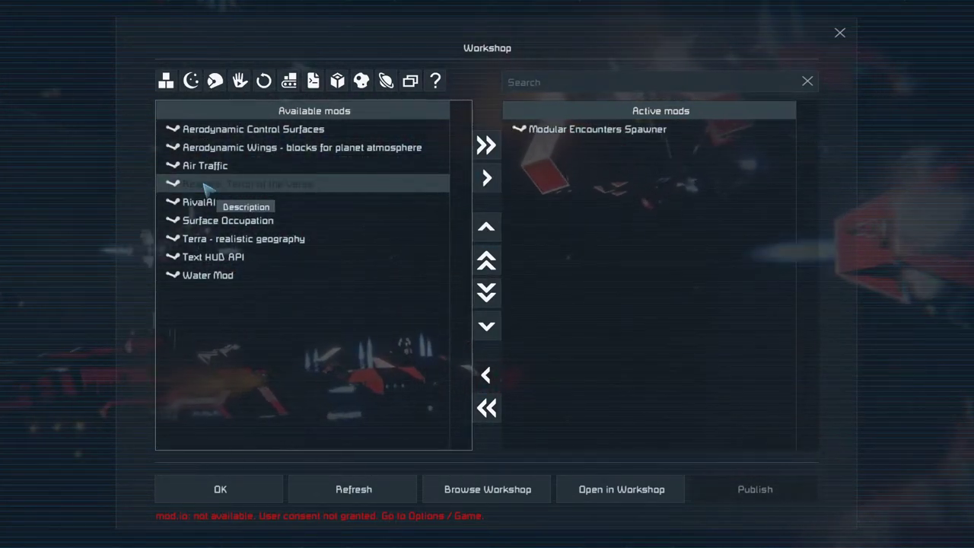
left_click(488, 179)
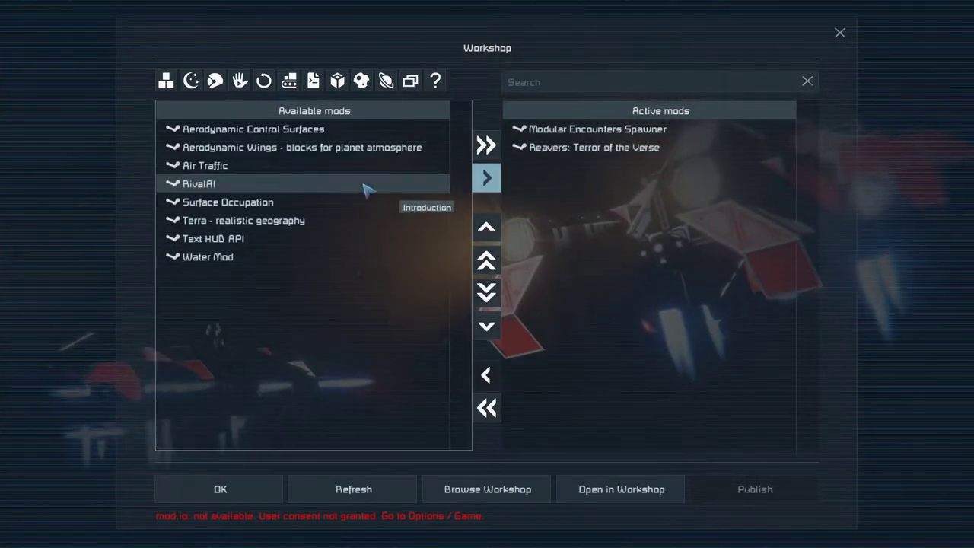
left_click(236, 166)
left_click(486, 177)
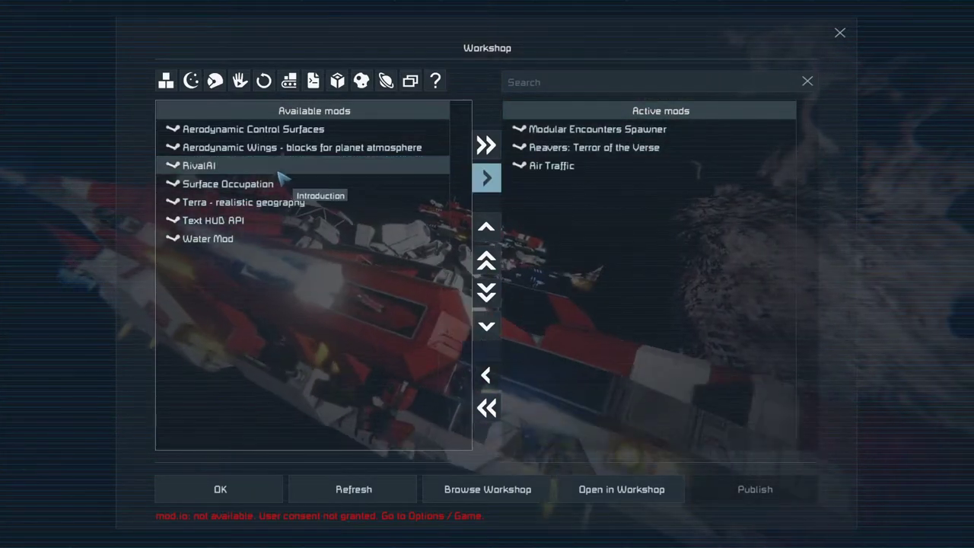
- Move RivalAI from Available mods into Active mods
left_click(485, 177)
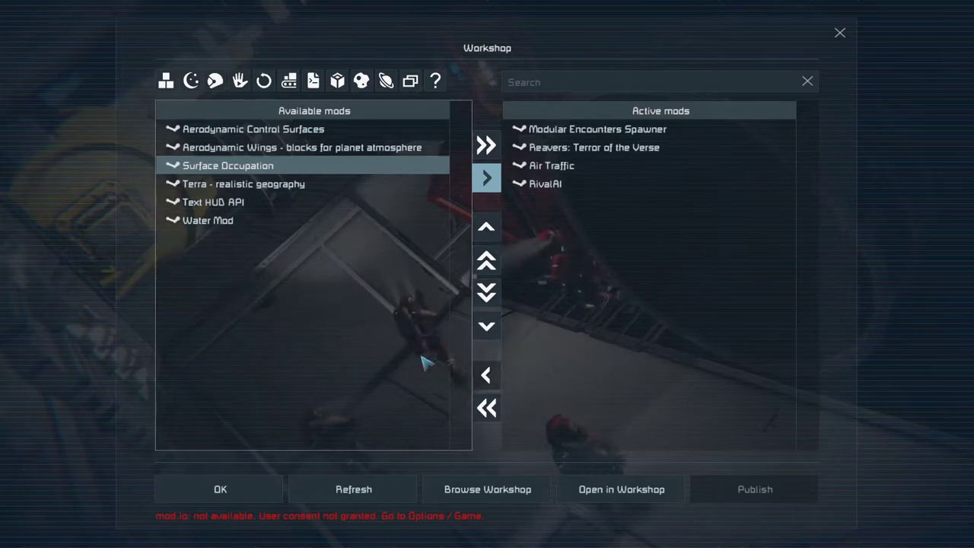
- Close the Workshop mod list and open the Advanced World Settings dialog
left_click(840, 33)
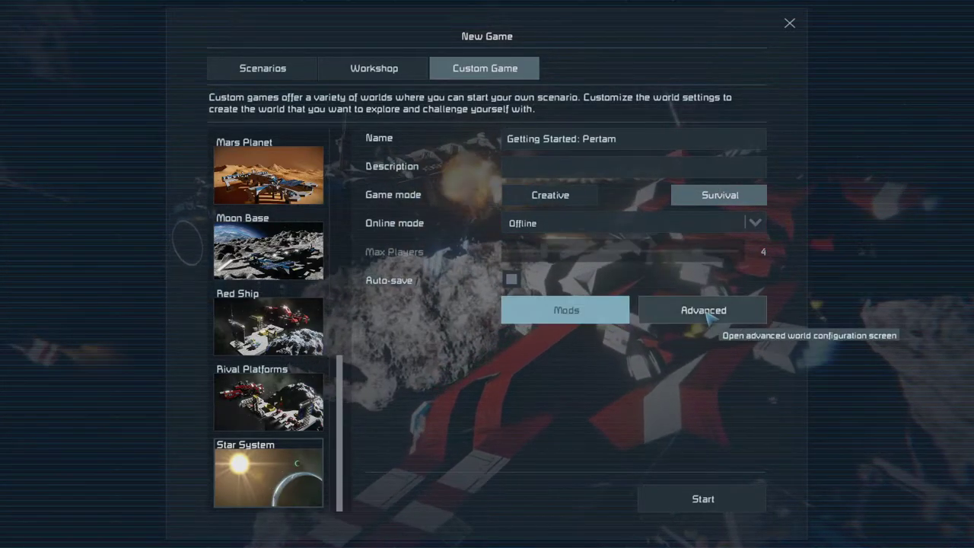
left_click(750, 312)
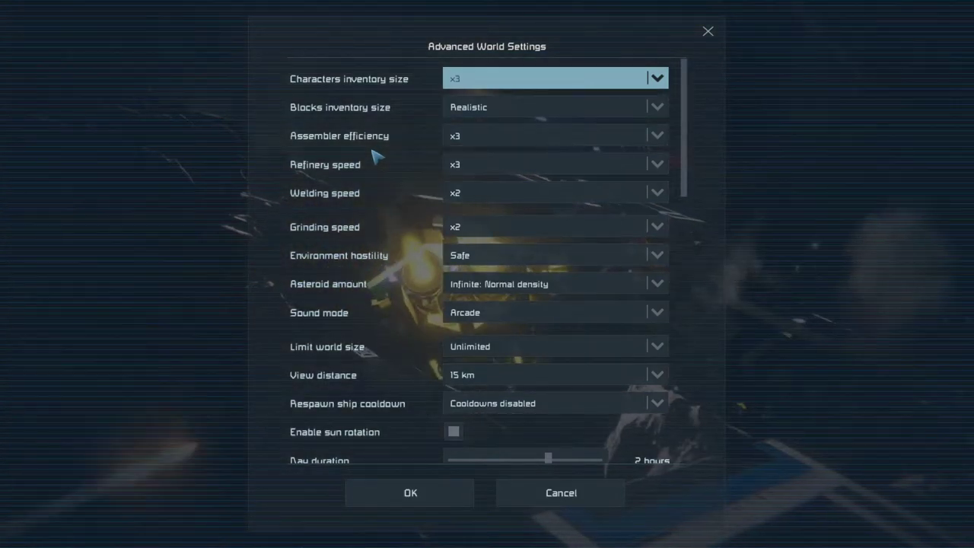
- Set Environment hostility from Safe to Normal in Advanced World Settings
scroll(394, 153, "down", 3)
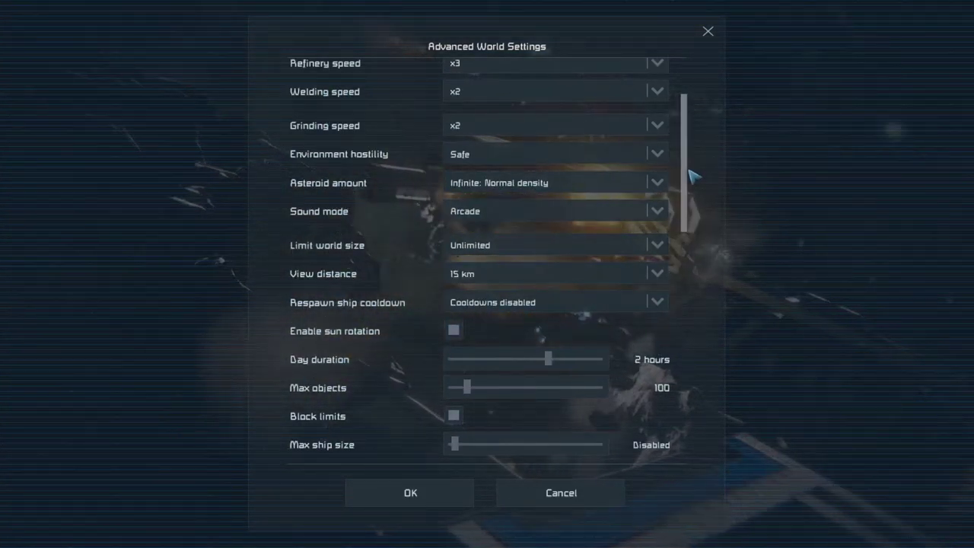
left_click_drag(687, 162, 692, 174)
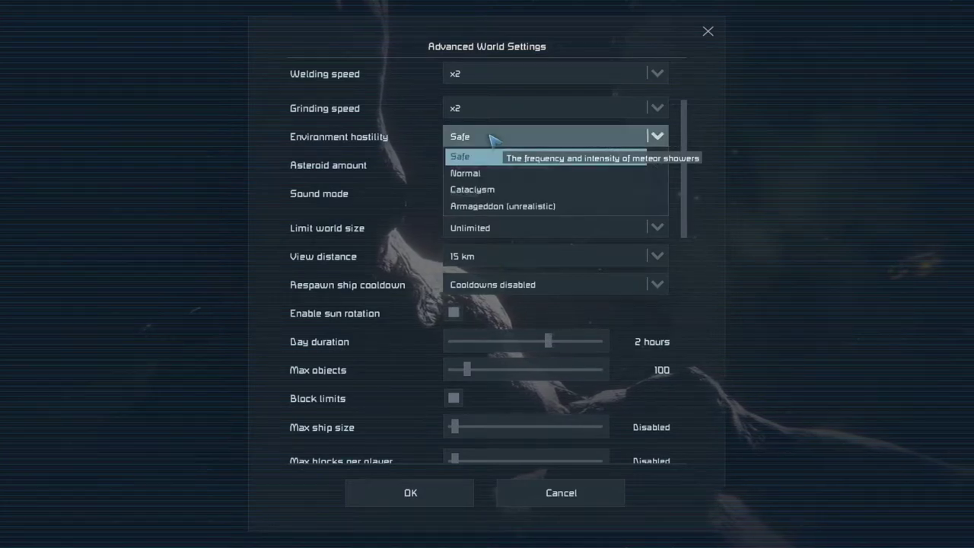
left_click(490, 176)
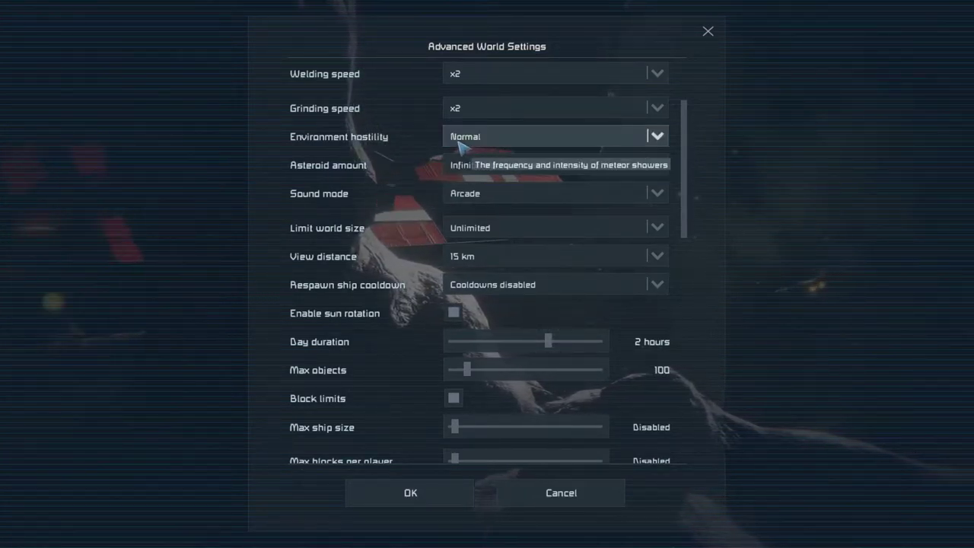
left_click(656, 137)
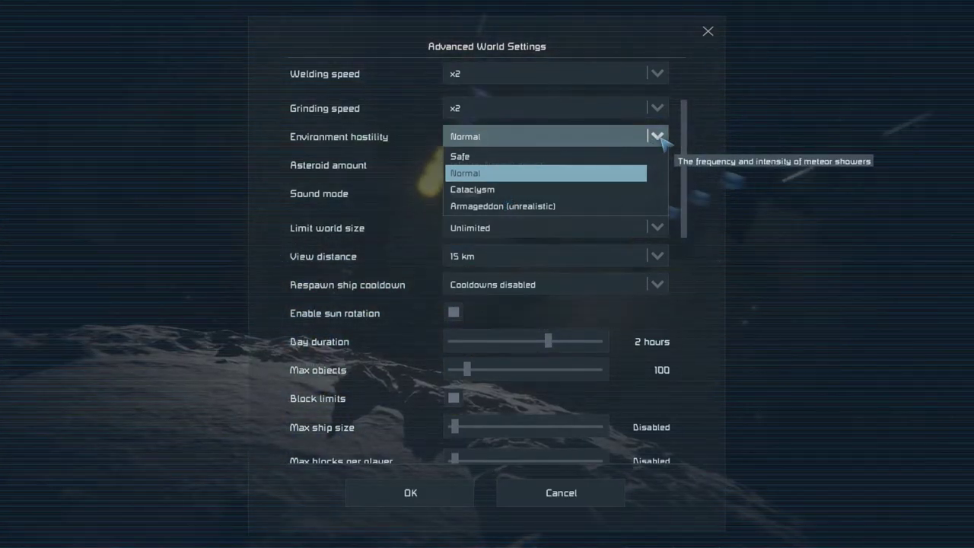
left_click(657, 137)
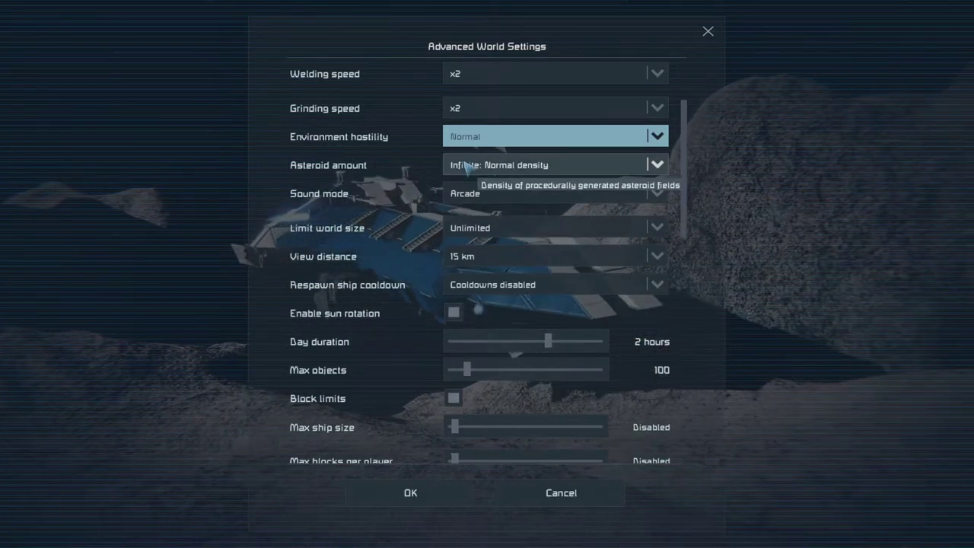
left_click(588, 169)
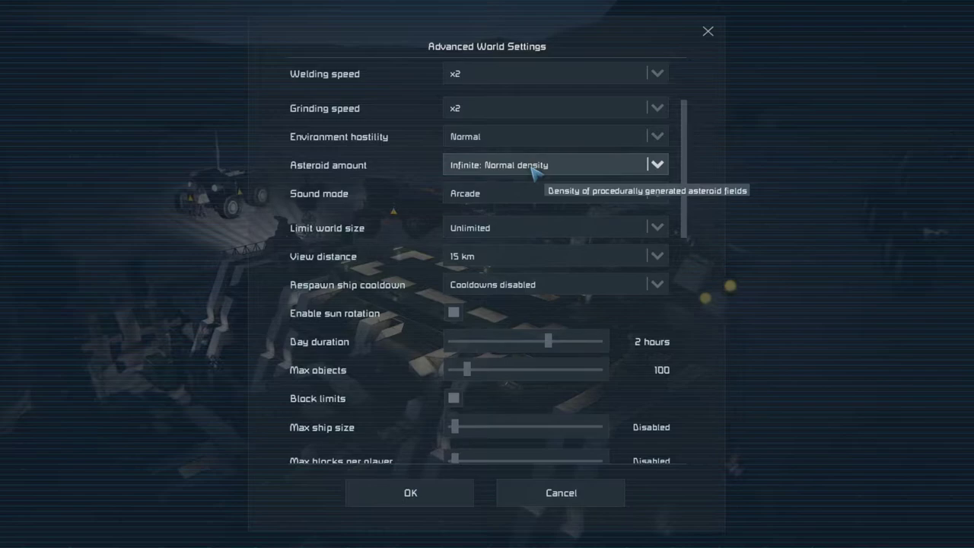
left_click(332, 166)
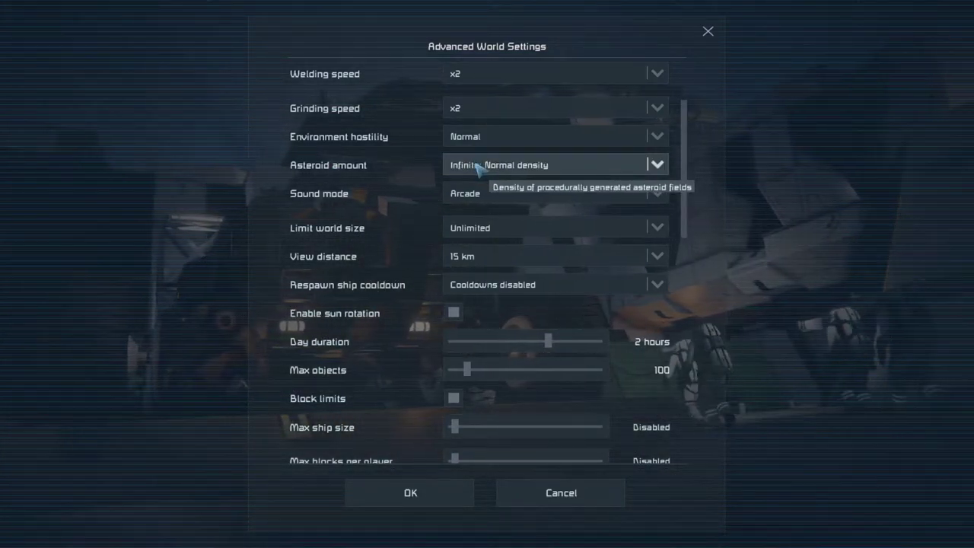
left_click(479, 170)
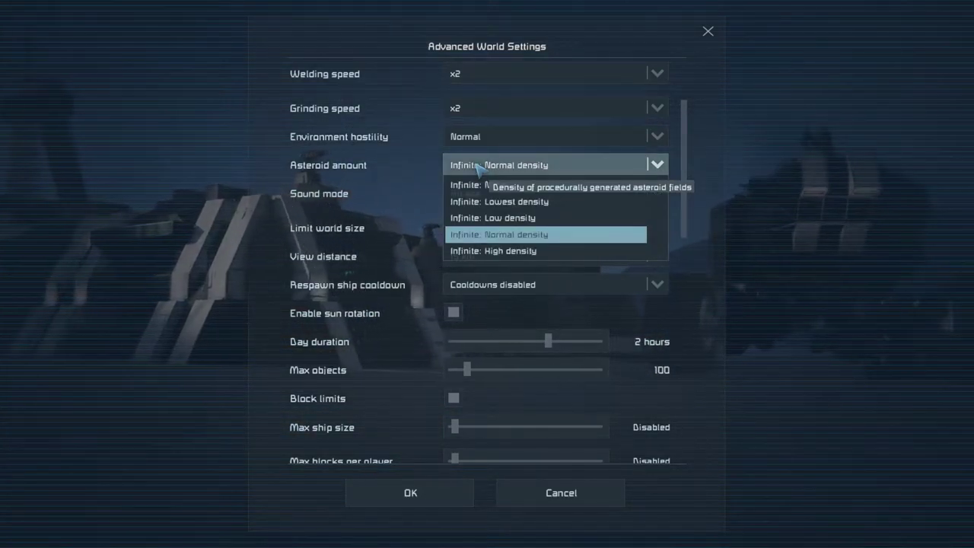
left_click(479, 169)
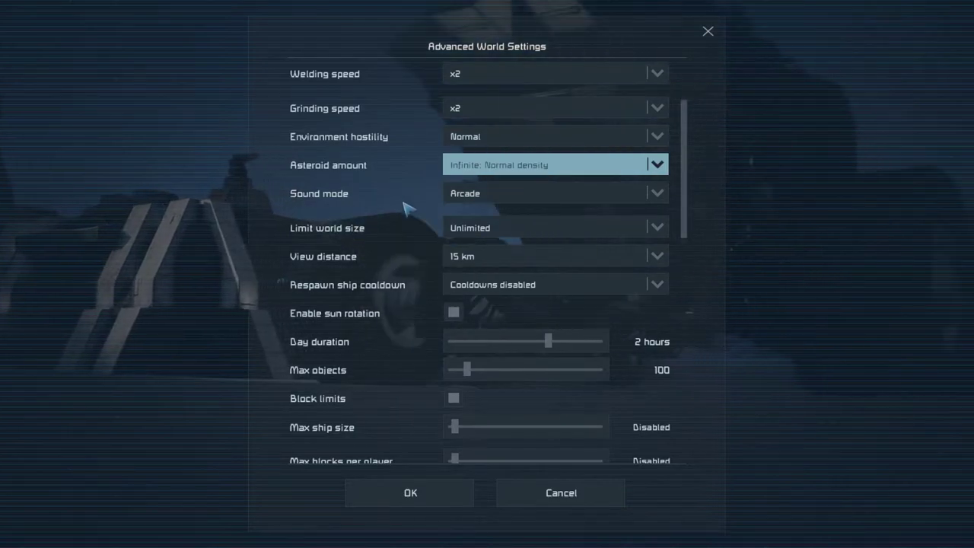
- Change Sound mode from Arcade to Realistic in Advanced World Settings
left_click(491, 196)
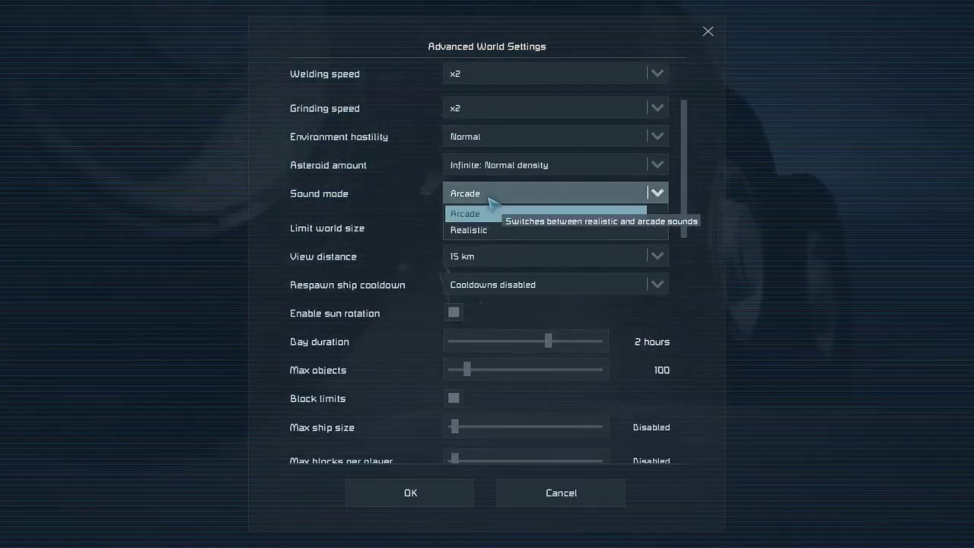
left_click(493, 232)
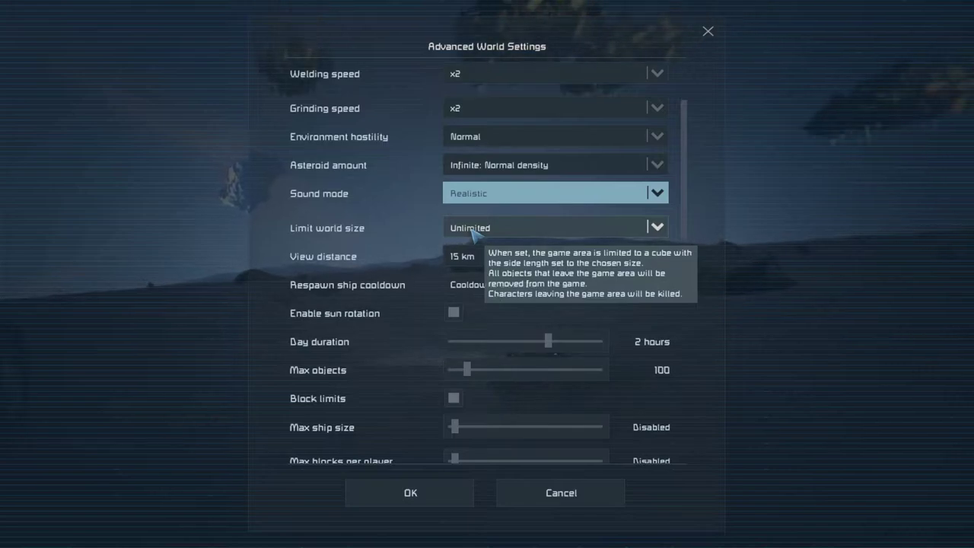
scroll(473, 232, "down", 3)
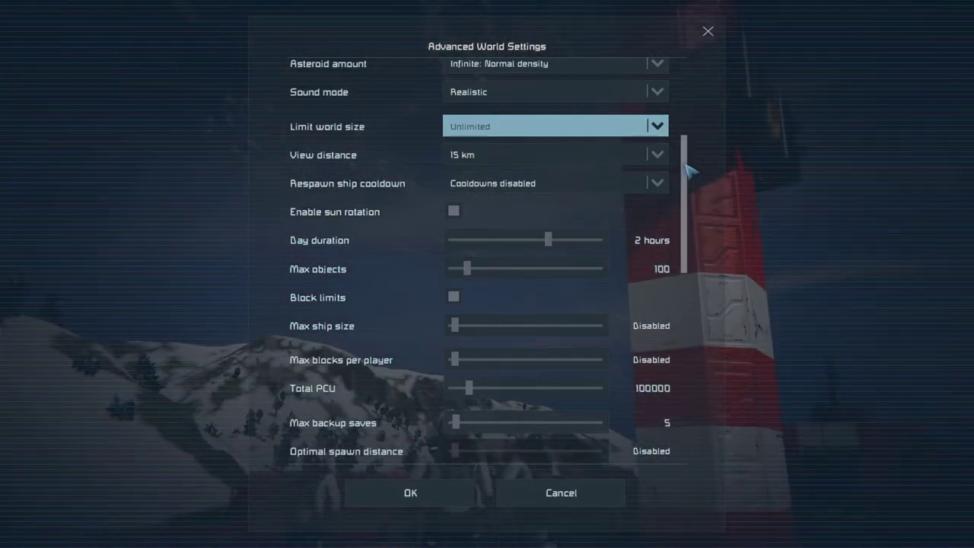
- Set View distance to 20 km and keep Respawn ship cooldowns at Disabled
scroll(690, 171, "down", 1)
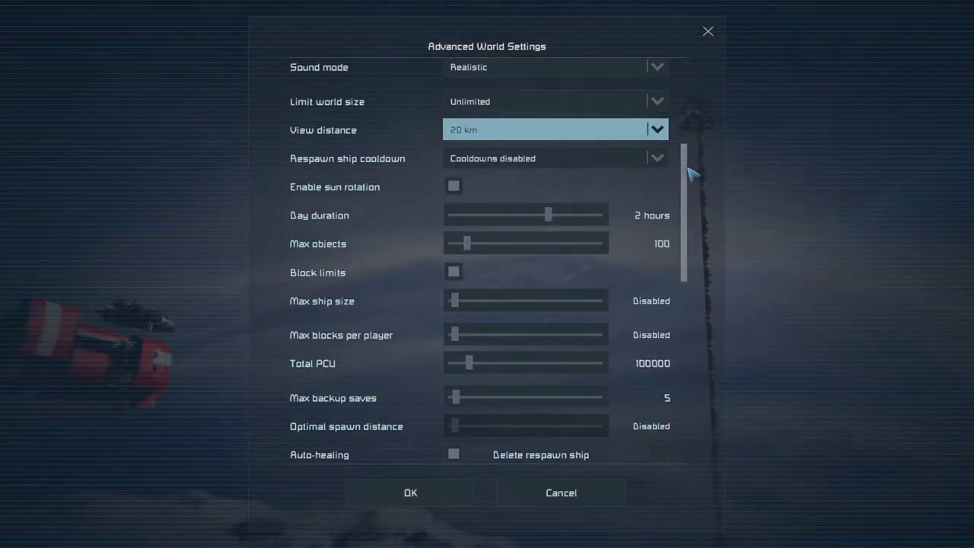
scroll(690, 173, "down", 1)
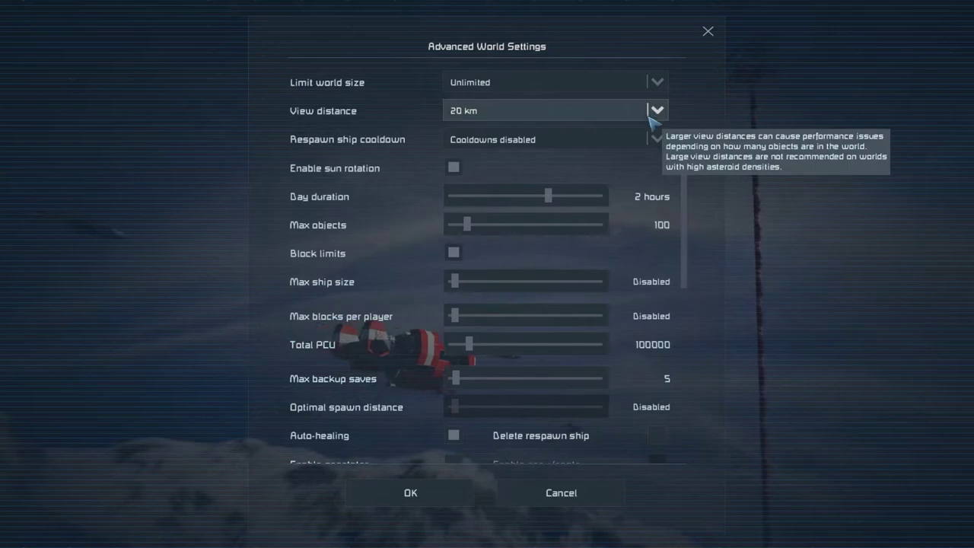
scroll(689, 202, "down", 1)
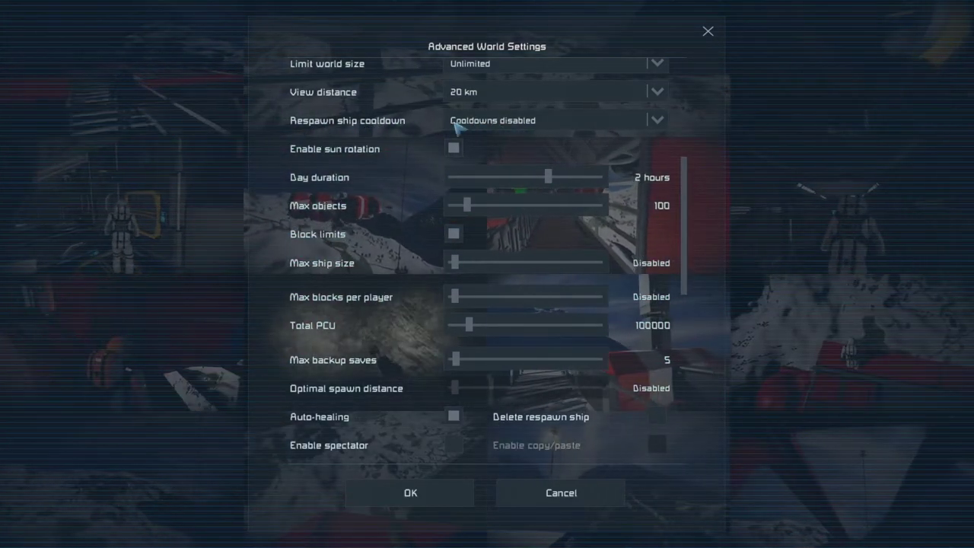
left_click(614, 123)
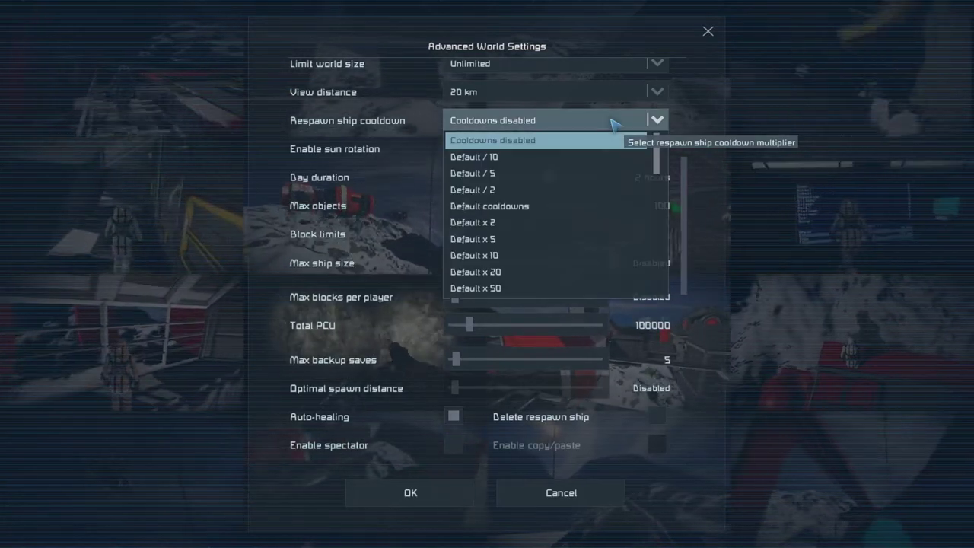
left_click(614, 123)
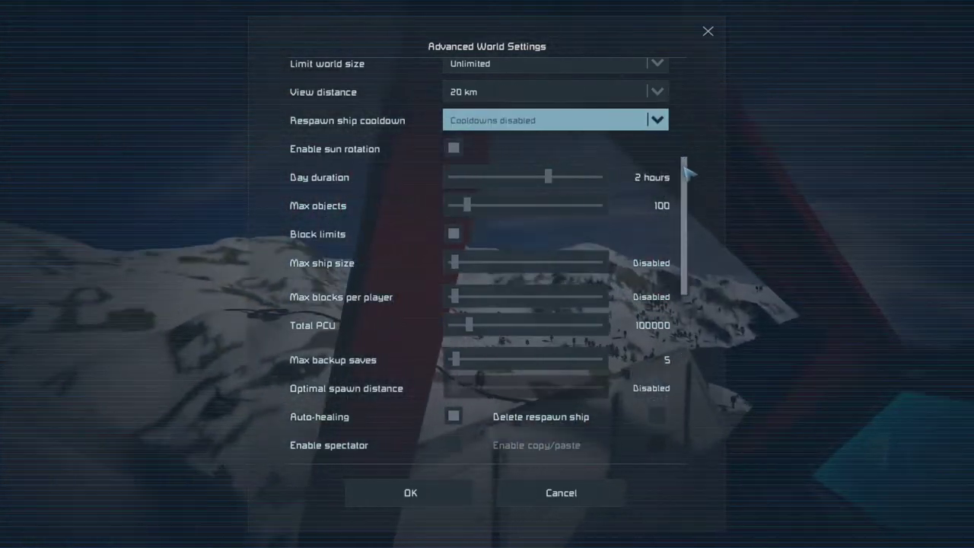
scroll(687, 174, "down", 2)
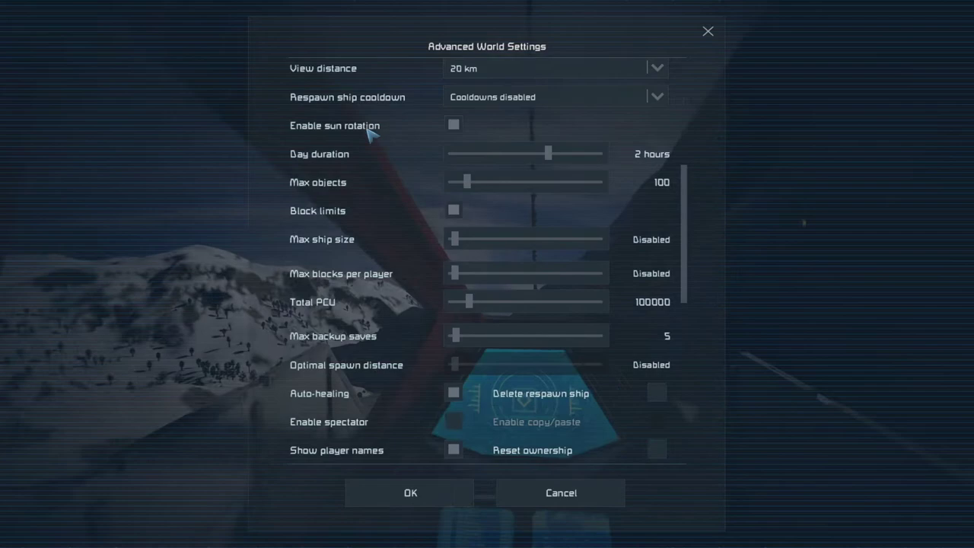
- Toggle the sun rotation checkbox and set Day duration to 24 hours
left_click(454, 125)
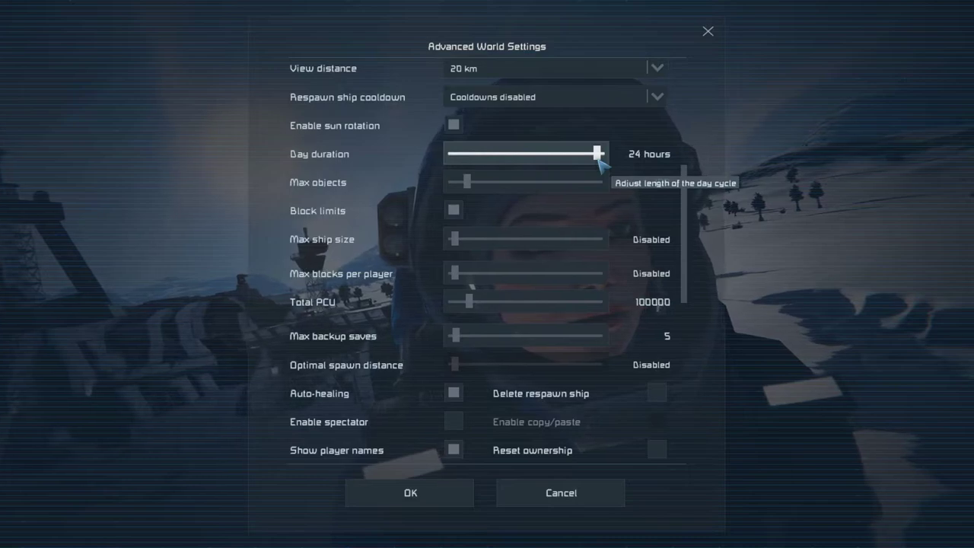
left_click(599, 156)
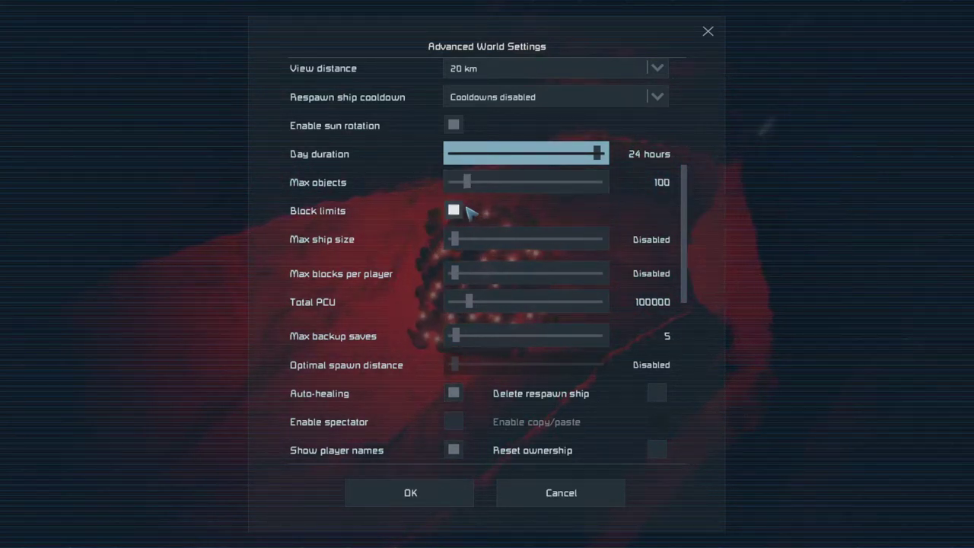
- Set the Max objects slider to 102
mouse_move(466, 182)
left_mouse_down()
mouse_move(586, 182)
mouse_move(467, 184)
left_mouse_up()
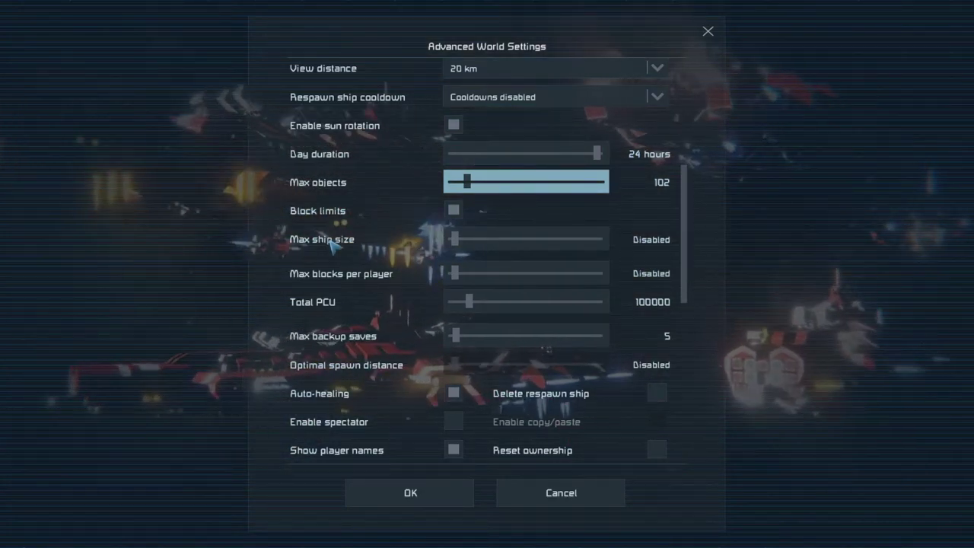
scroll(358, 241, "down", 3)
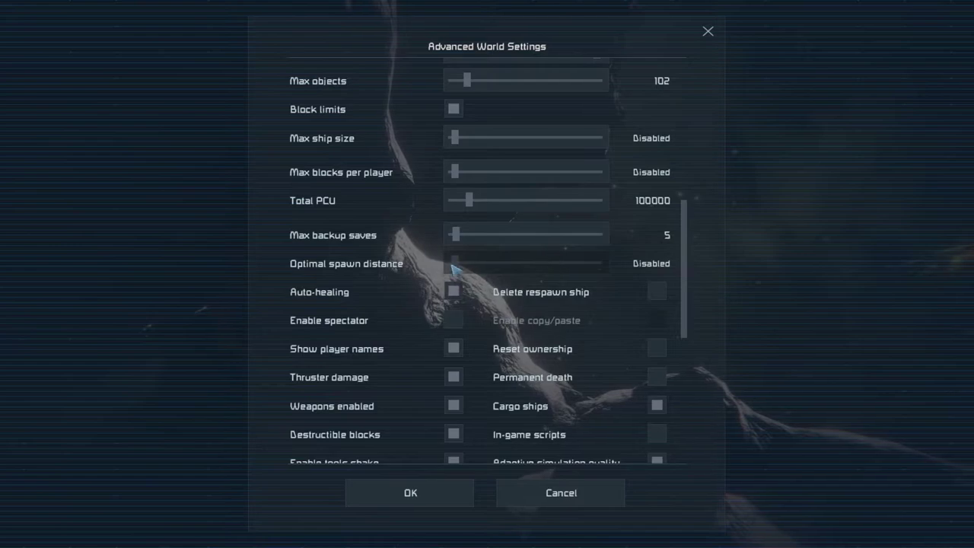
scroll(481, 247, "down", 3)
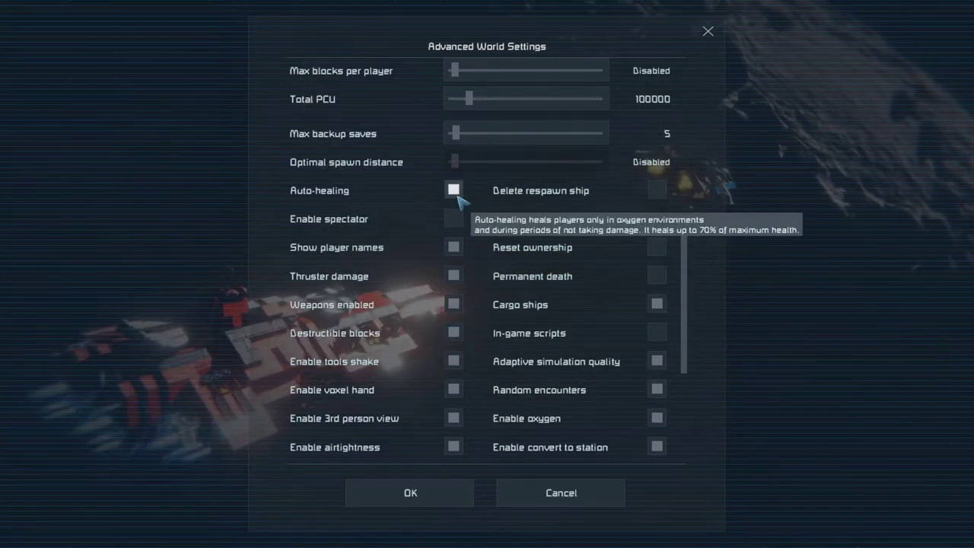
scroll(456, 188, "down", 3)
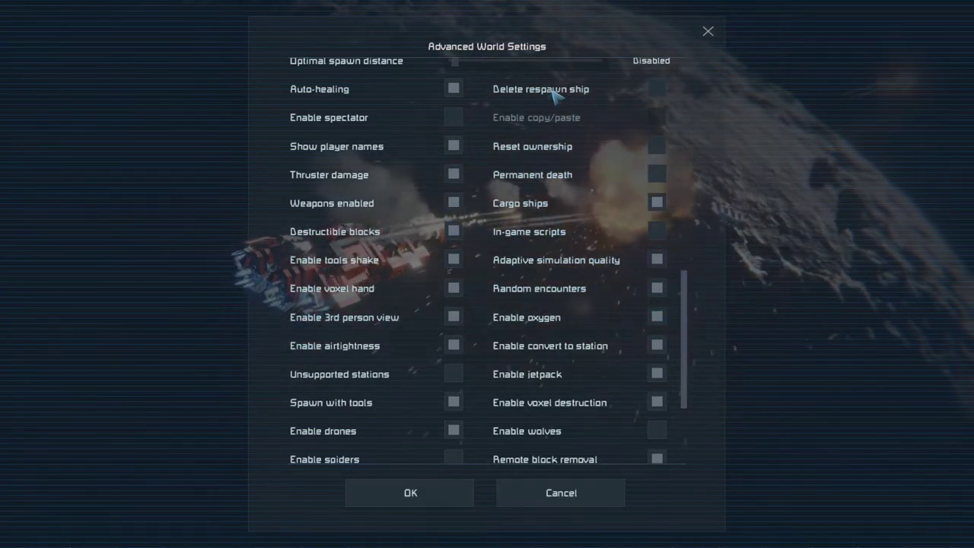
scroll(569, 97, "up", 3)
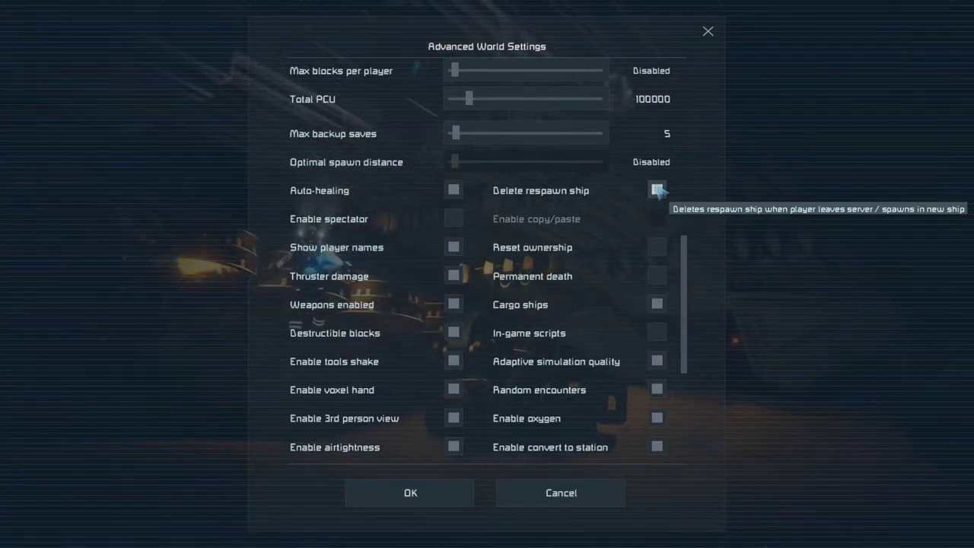
- Turn off respawn ship deletion, turn on player names, and enable in-game scripts
left_click(657, 187)
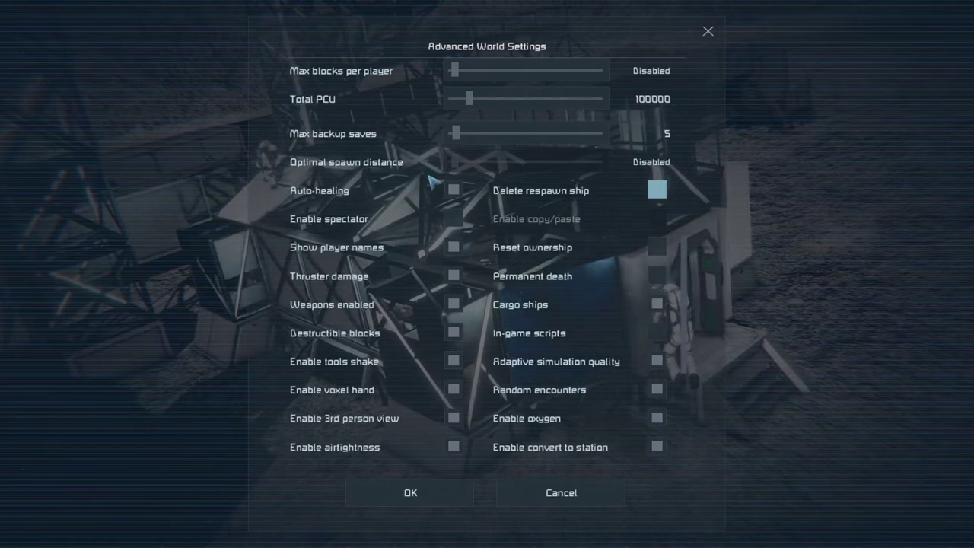
scroll(432, 181, "down", 3)
scroll(432, 181, "up", 3)
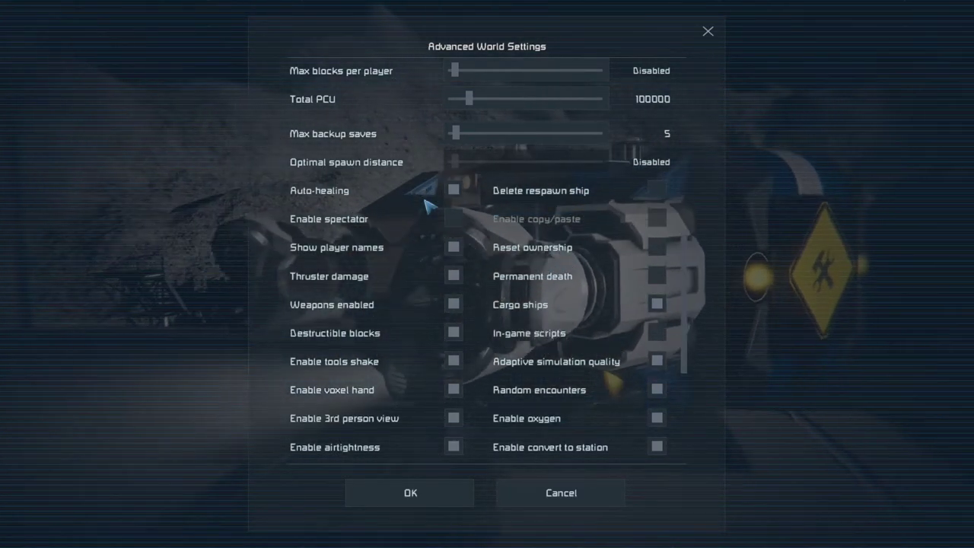
scroll(427, 204, "down", 3)
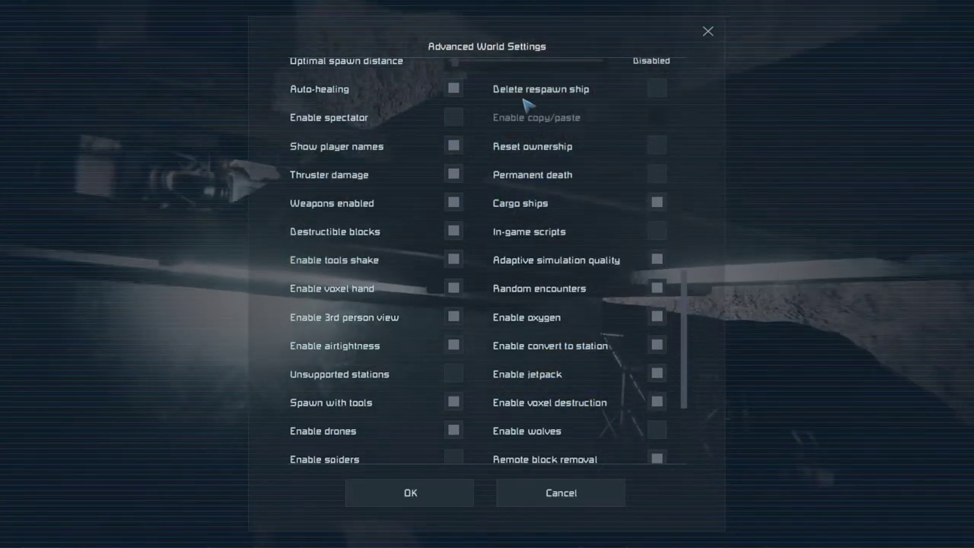
left_click(453, 146)
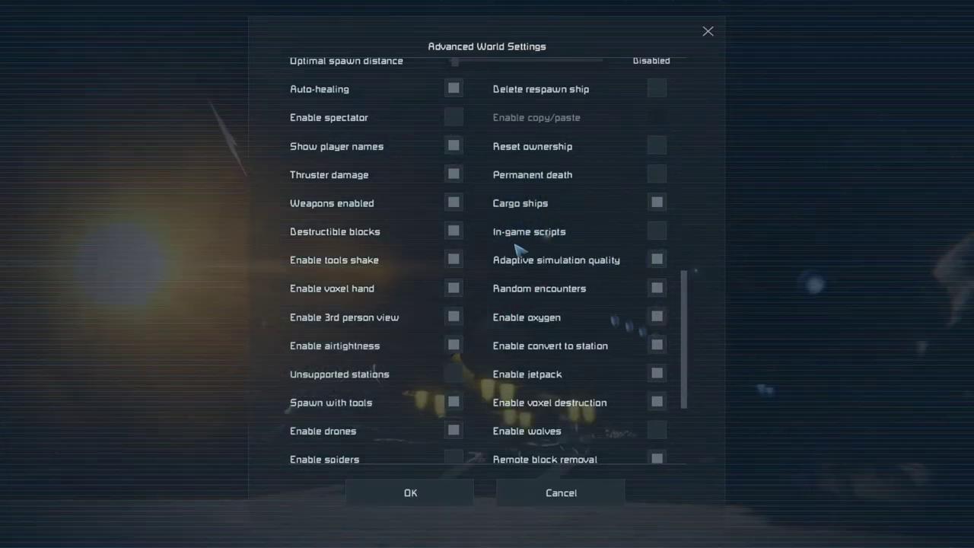
left_click(665, 234)
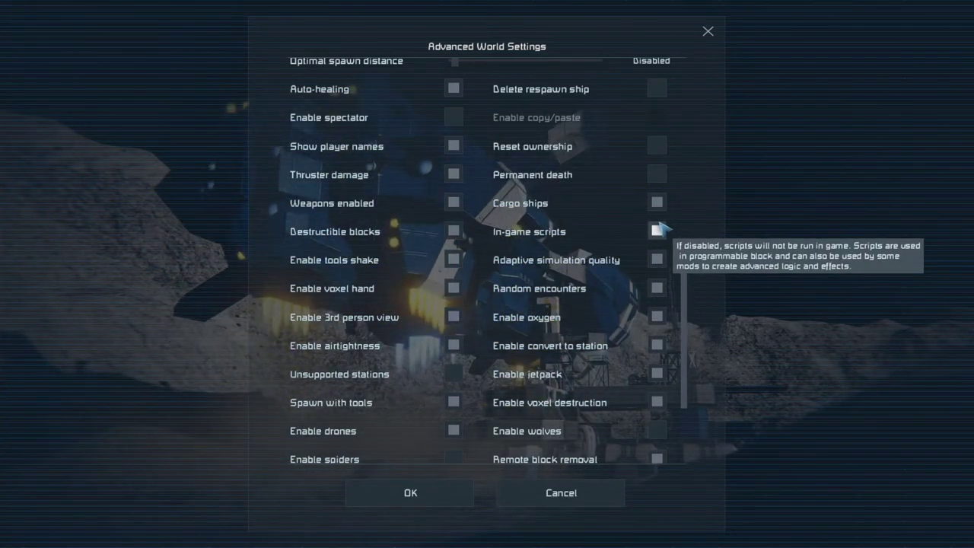
- Turn in-game scripts back off and disable tool shaking for ship drills and grinders
left_click(658, 229)
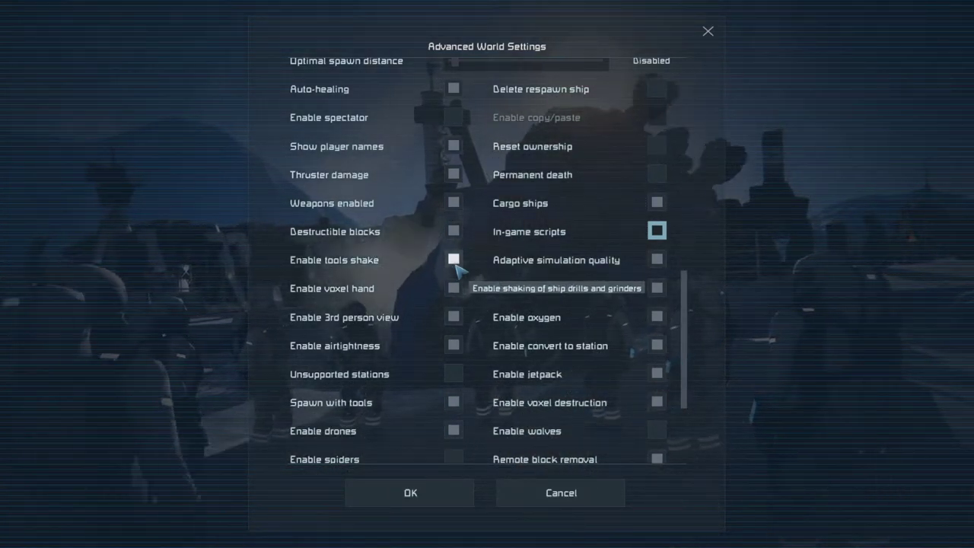
left_click(455, 262)
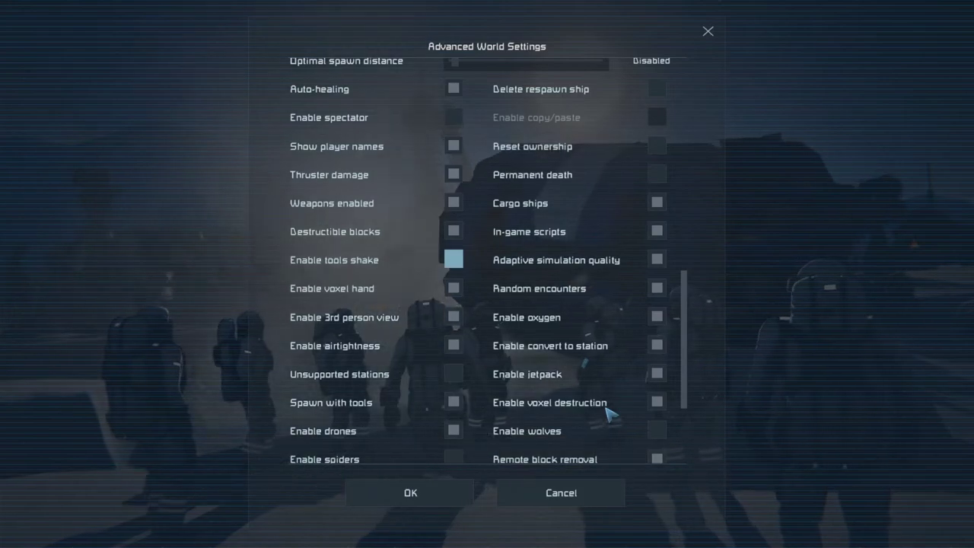
- Toggle Enable spiders off and back on so it ends checked
scroll(609, 411, "down", 2)
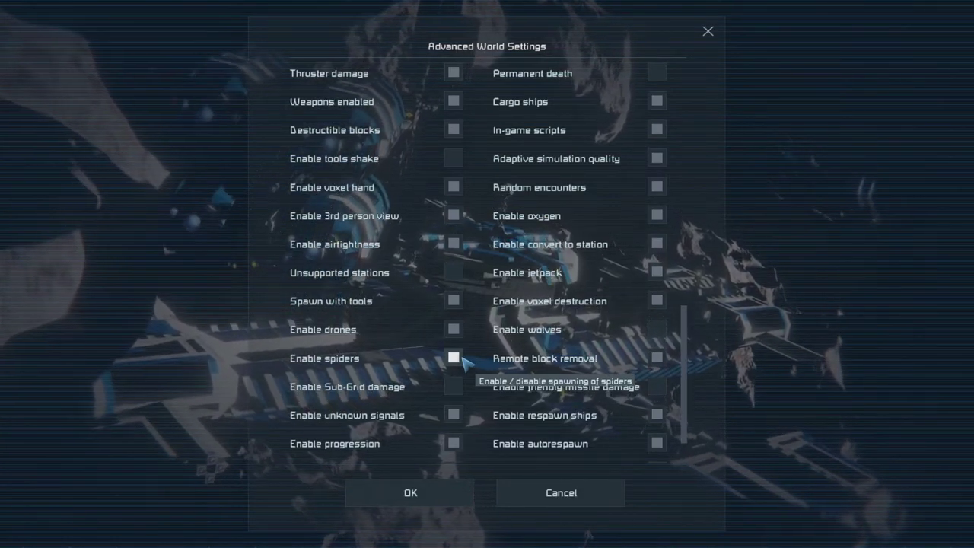
left_click(459, 358)
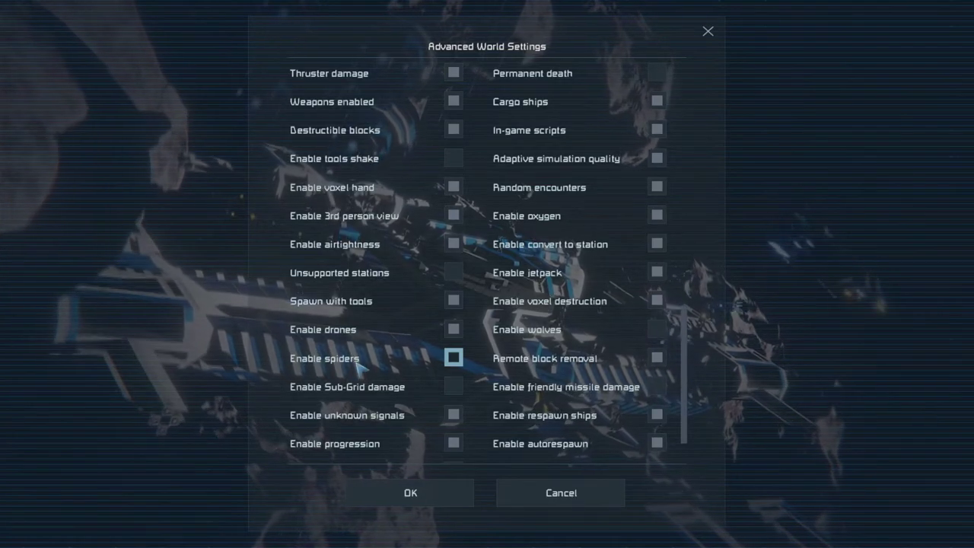
left_click(456, 357)
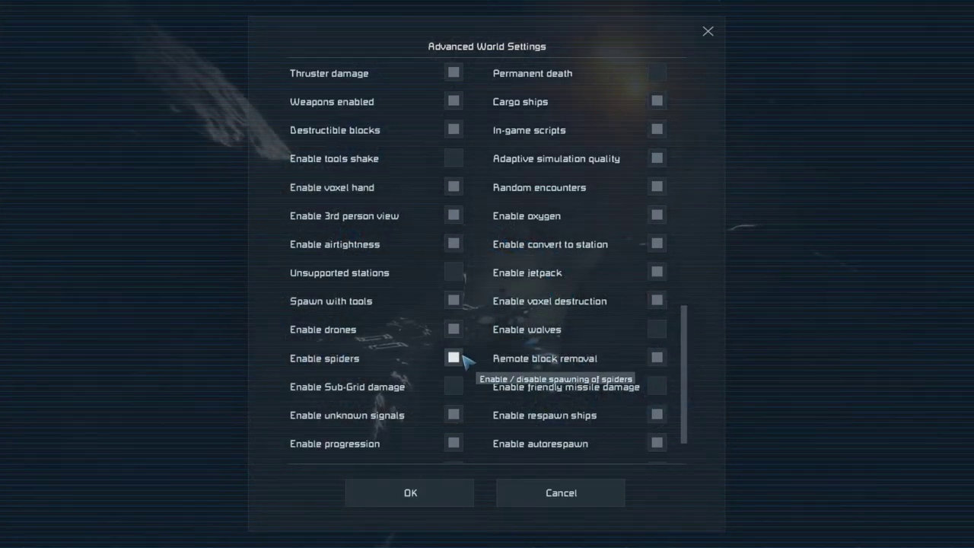
scroll(466, 361, "down", 2)
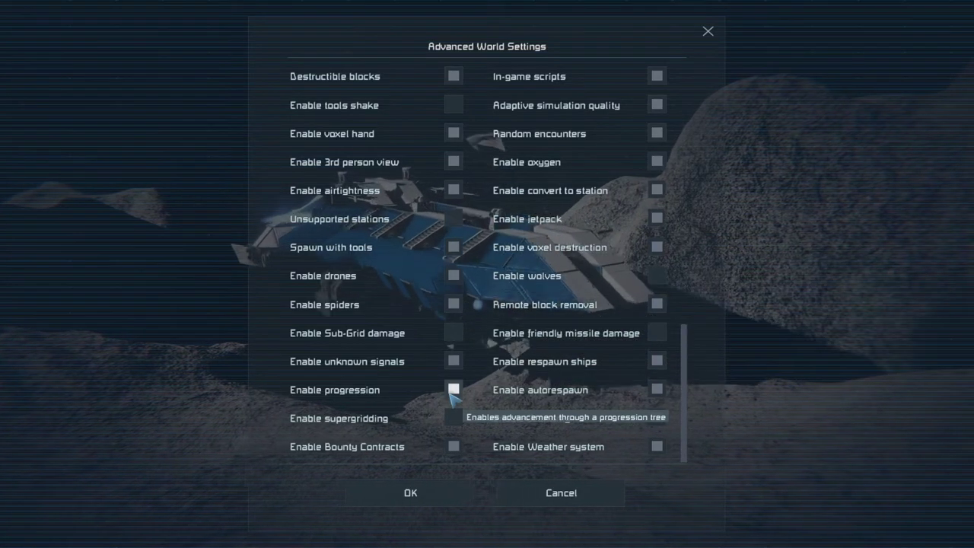
- Uncheck Enable progression in Advanced World Settings
left_click(452, 391)
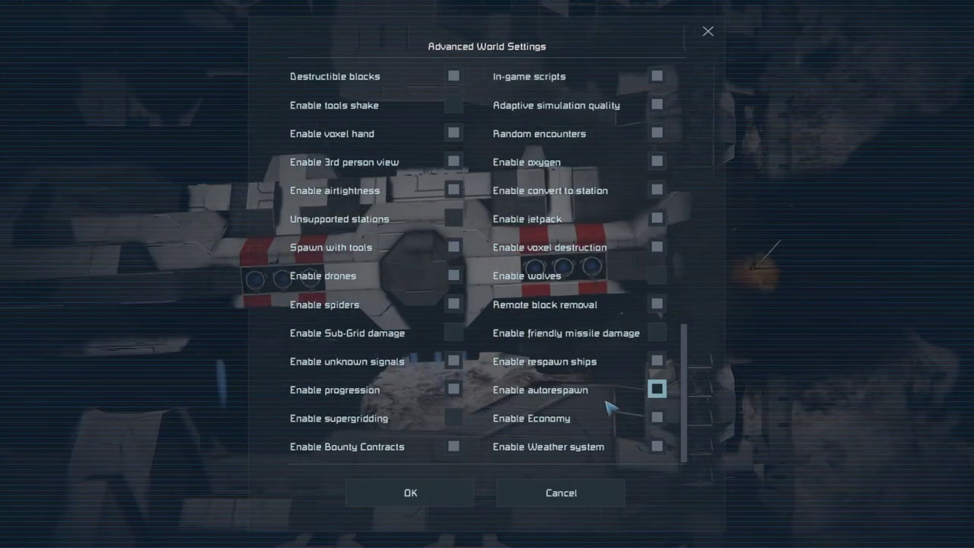
- Check Enable autorespawn in Advanced World Settings
left_click(657, 391)
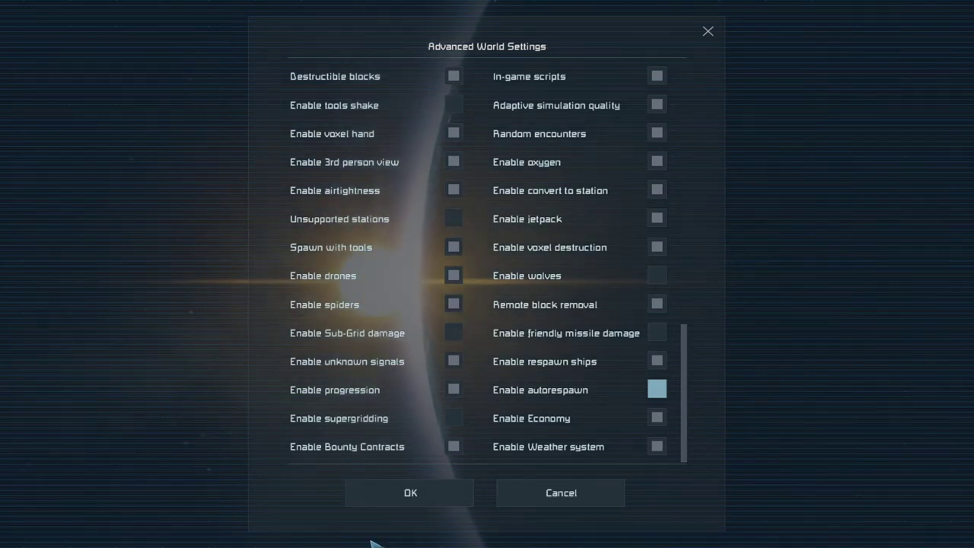
- Confirm Advanced World Settings with OK, back to the Custom Game setup
left_click(412, 490)
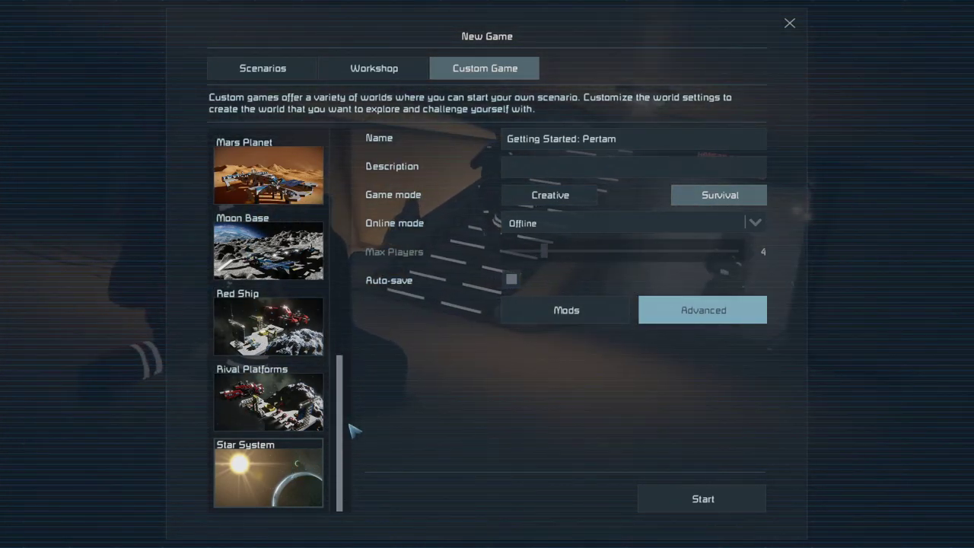
scroll(342, 434, "up", 5)
scroll(358, 396, "down", 3)
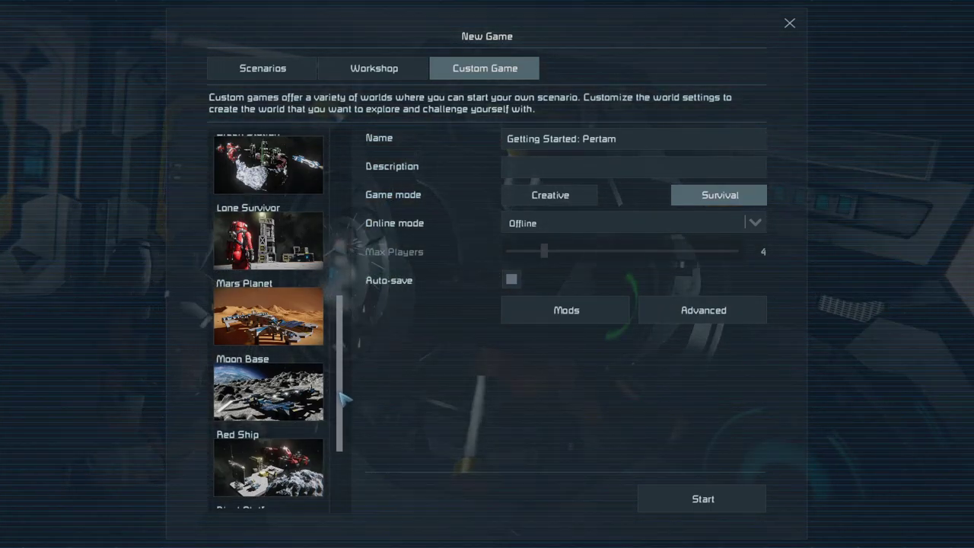
scroll(344, 394, "down", 2)
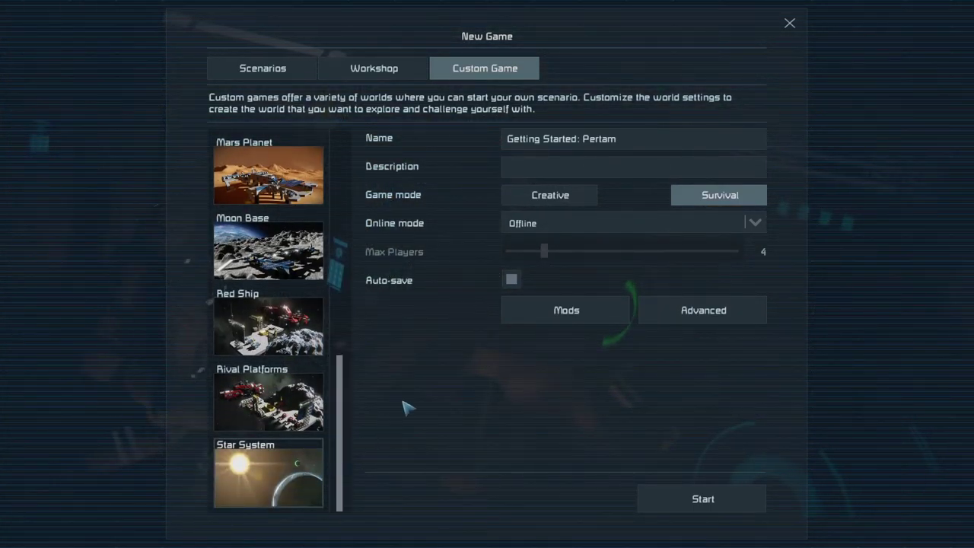
left_click(602, 322)
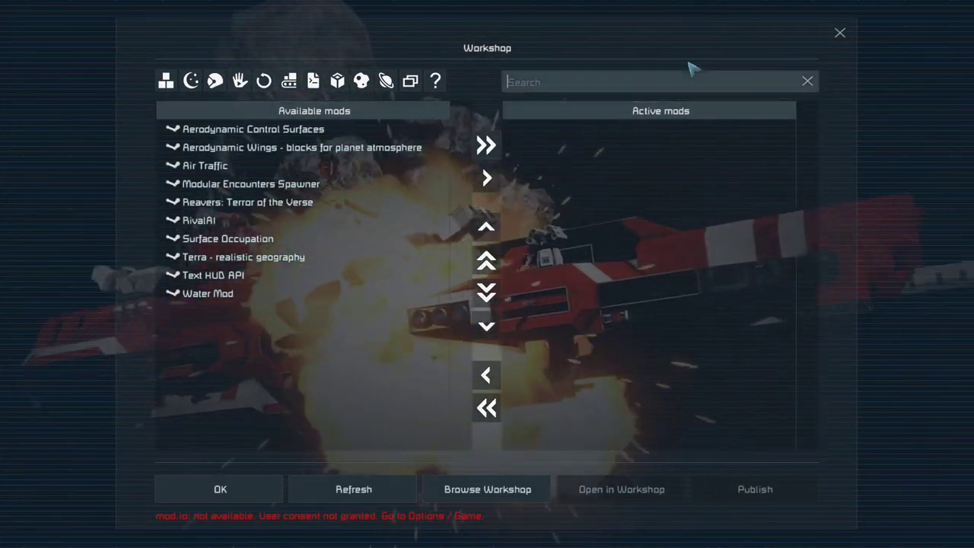
left_click(840, 34)
left_click(689, 312)
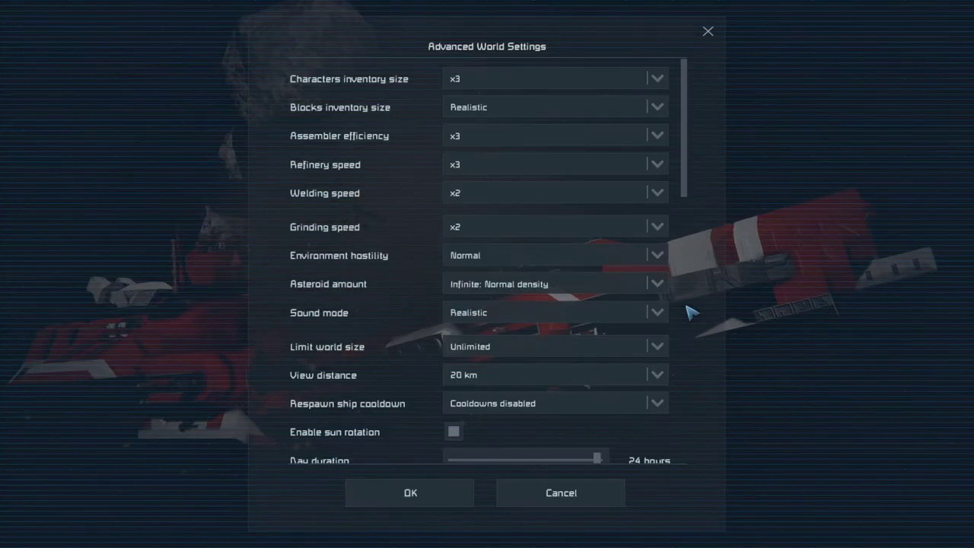
scroll(553, 245, "down", 15)
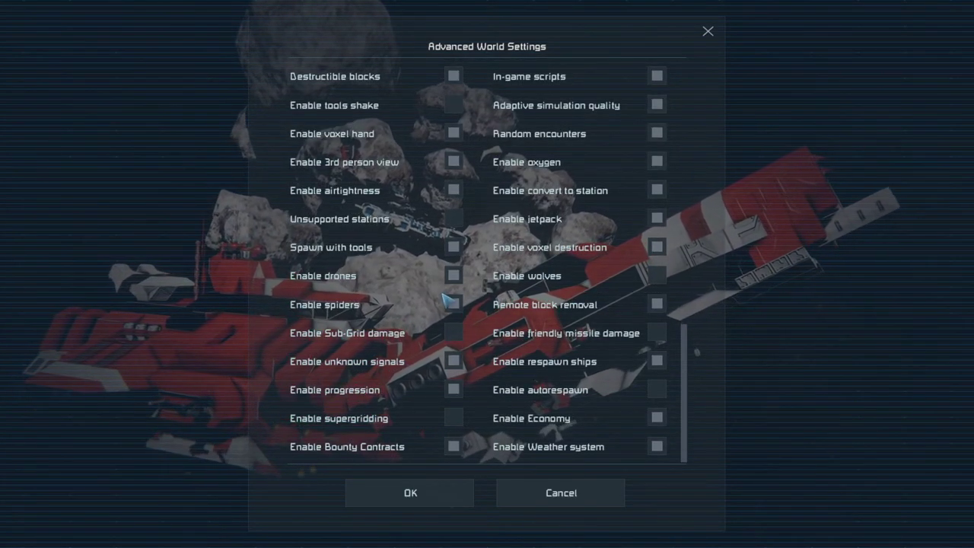
scroll(449, 301, "up", 12)
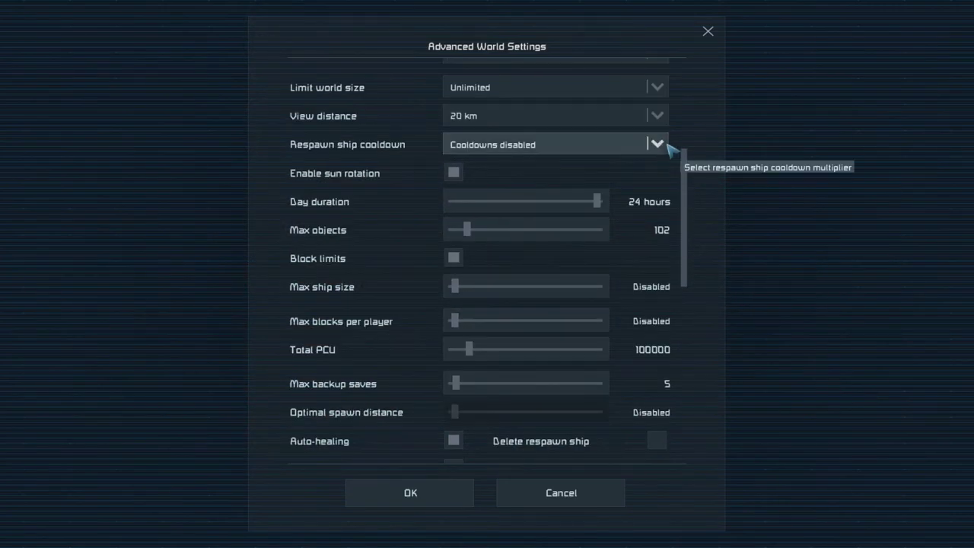
scroll(672, 152, "up", 5)
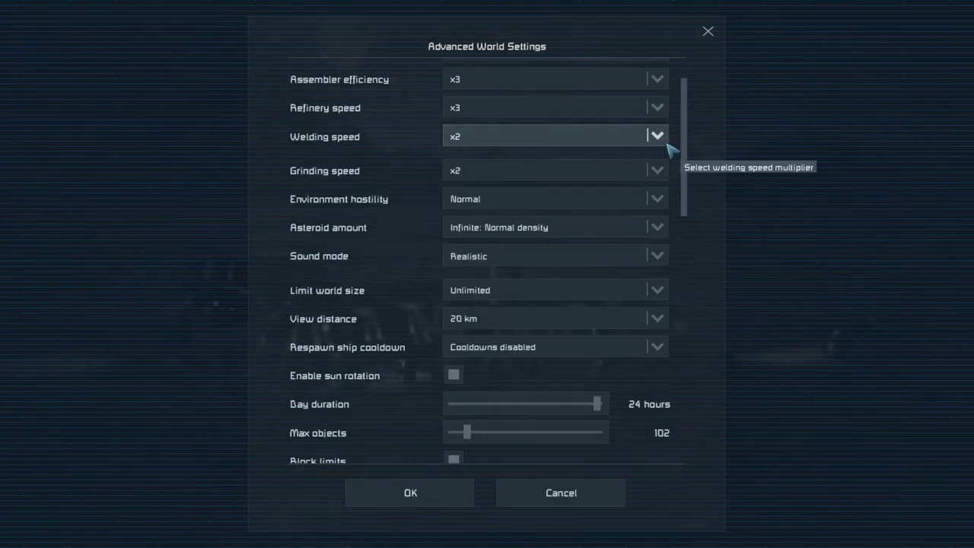
left_click(709, 32)
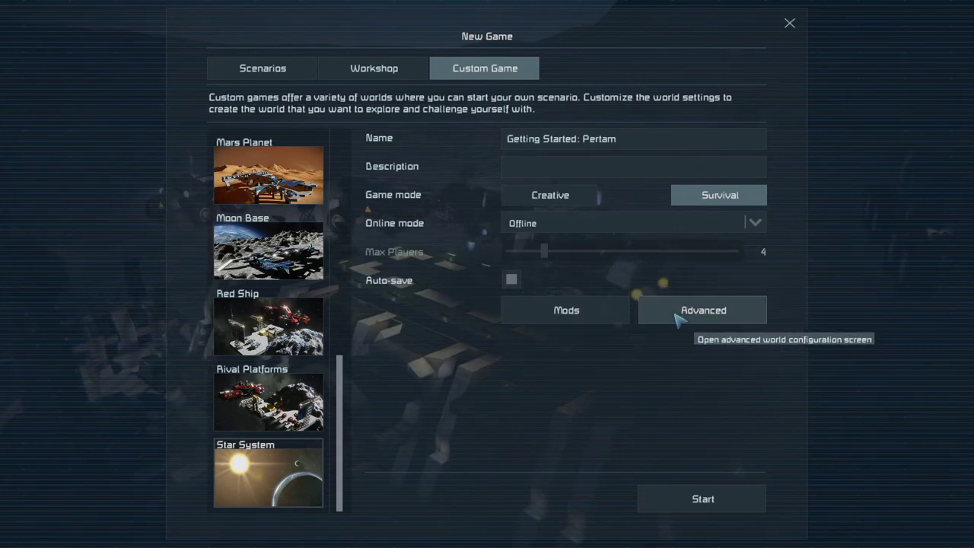
- Activate Modular Encounters Spawner, Reavers: Terror of the Verse, RivalAI and Air Traffic, and apply the mod list
left_click(566, 310)
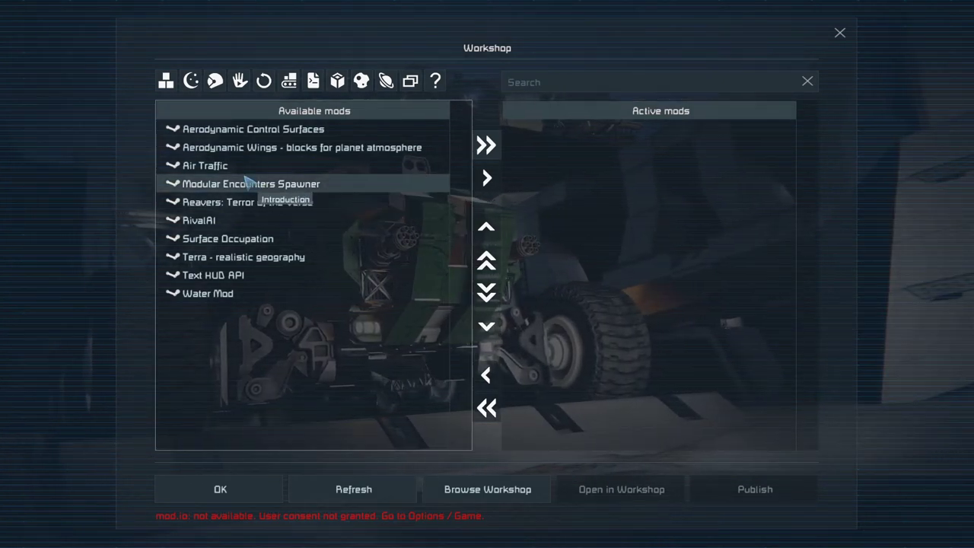
left_click(487, 178)
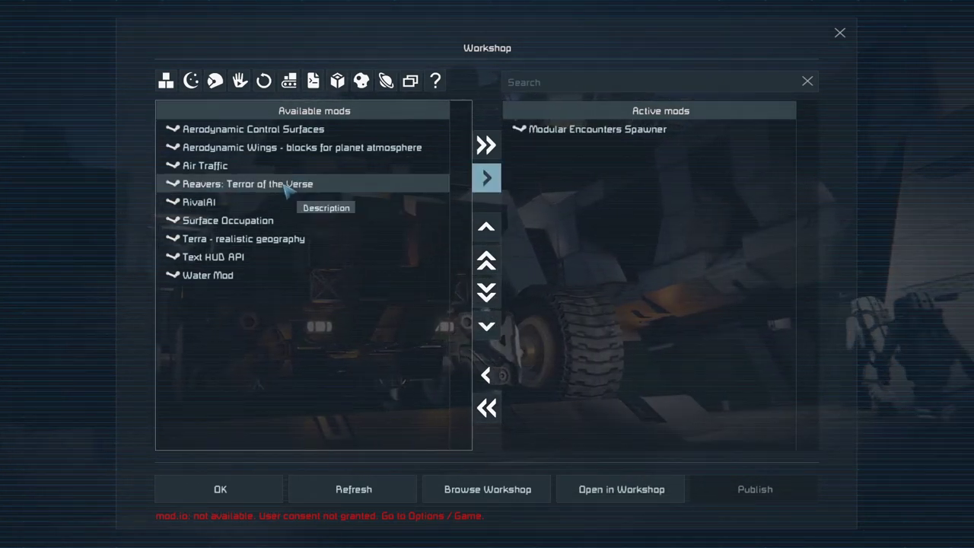
left_click(487, 178)
left_click(295, 184)
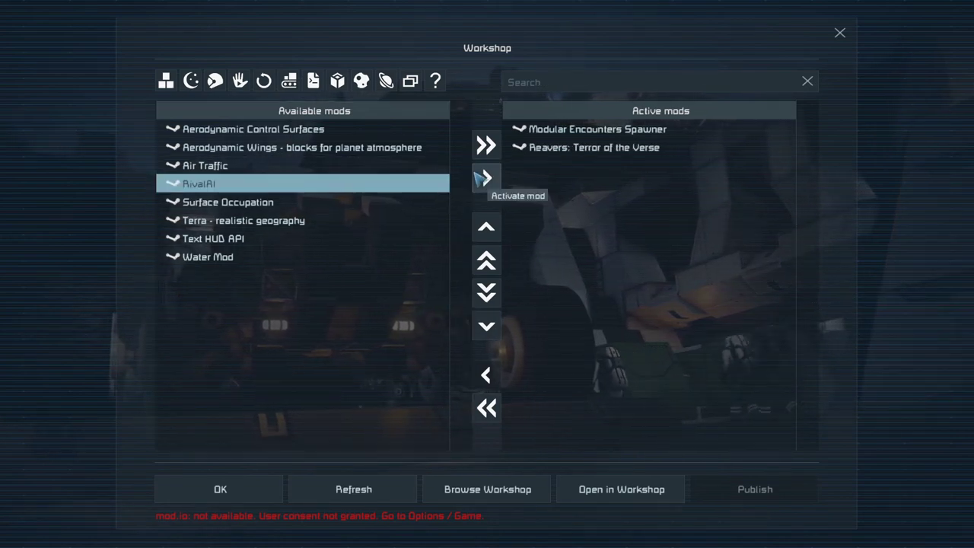
left_click(310, 171)
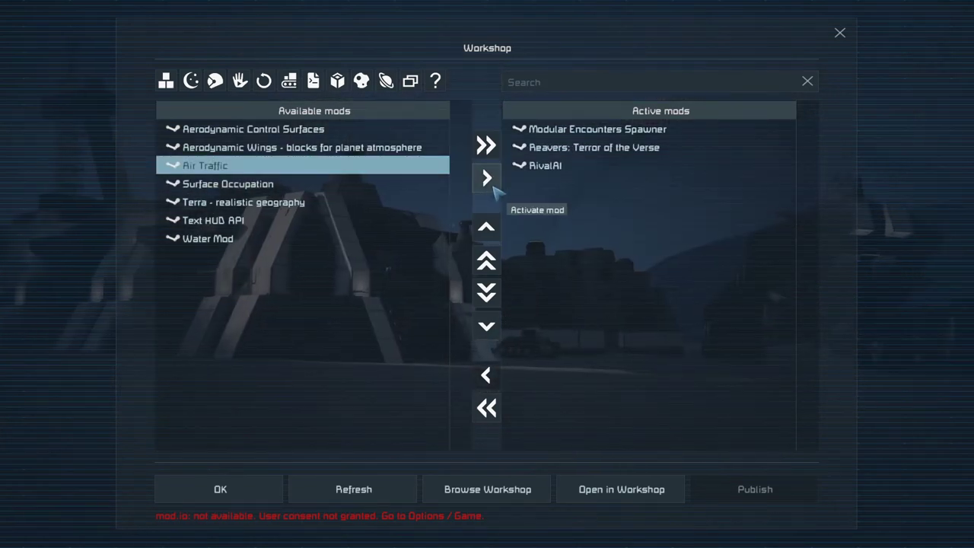
left_click(487, 177)
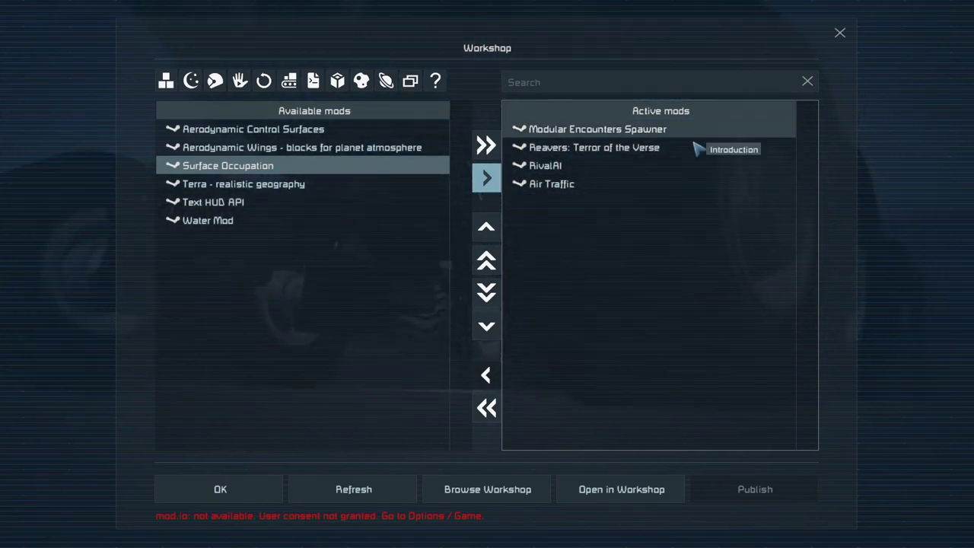
left_click(228, 491)
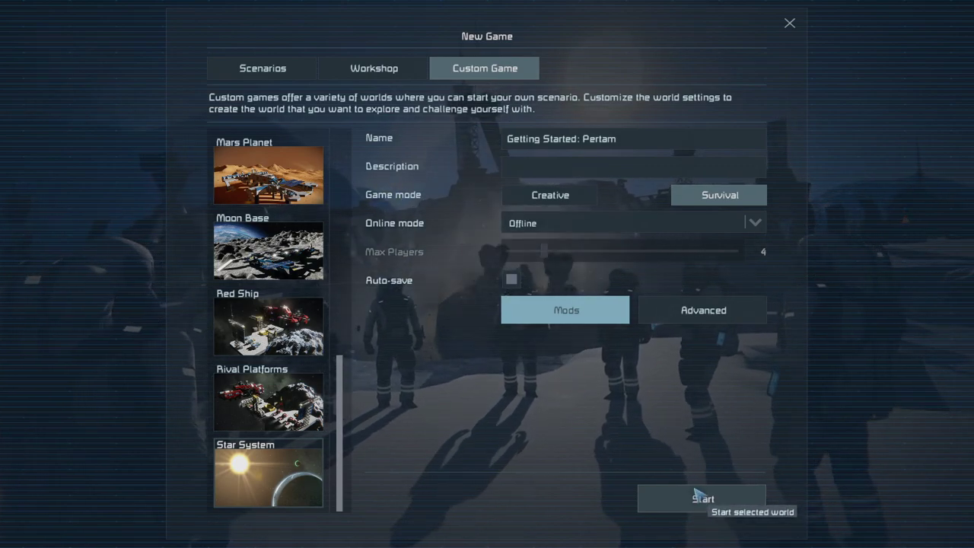
left_click(676, 499)
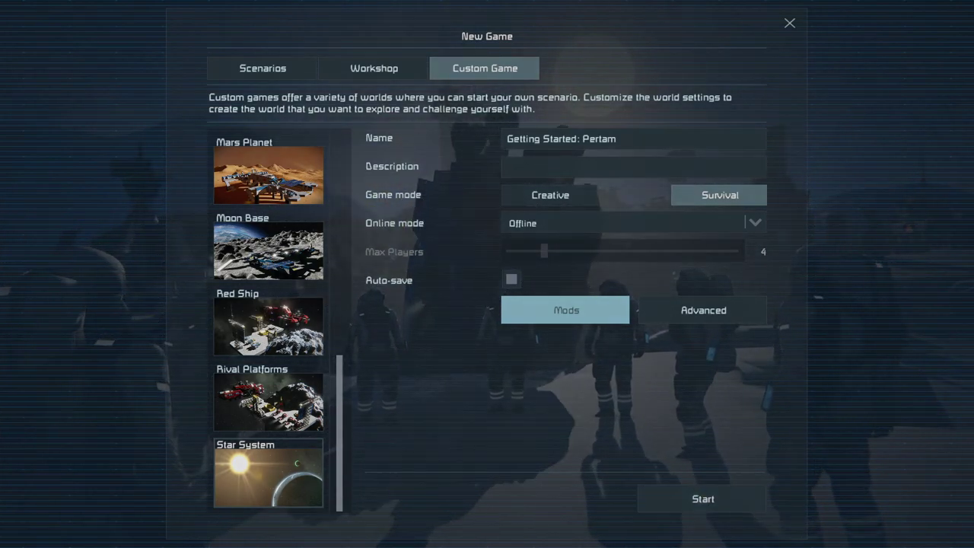